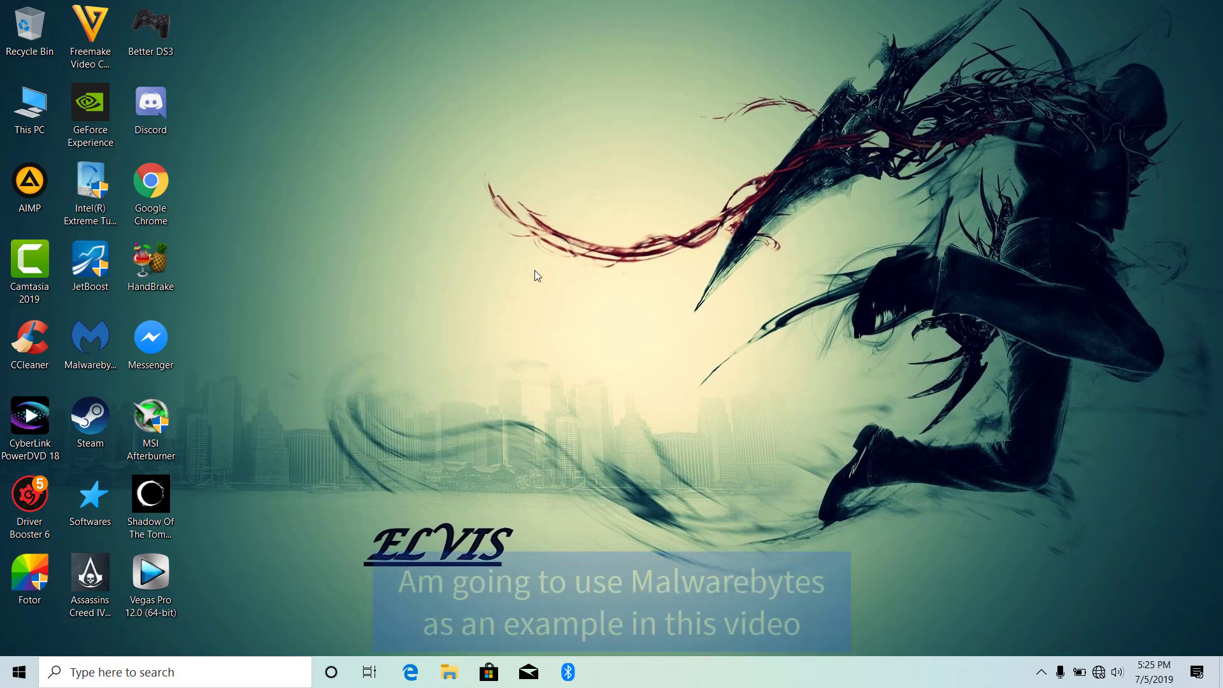
Find Control Panel through the Windows search and open it.
click(99, 348)
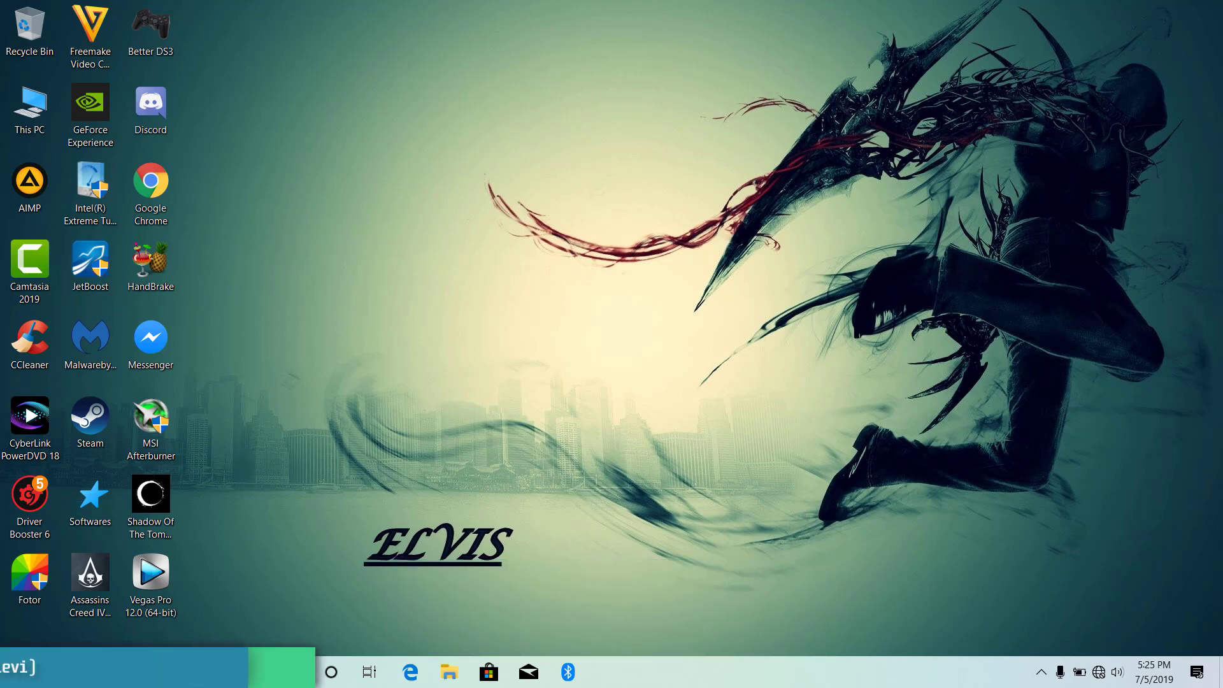
key(super)
text(contrr)
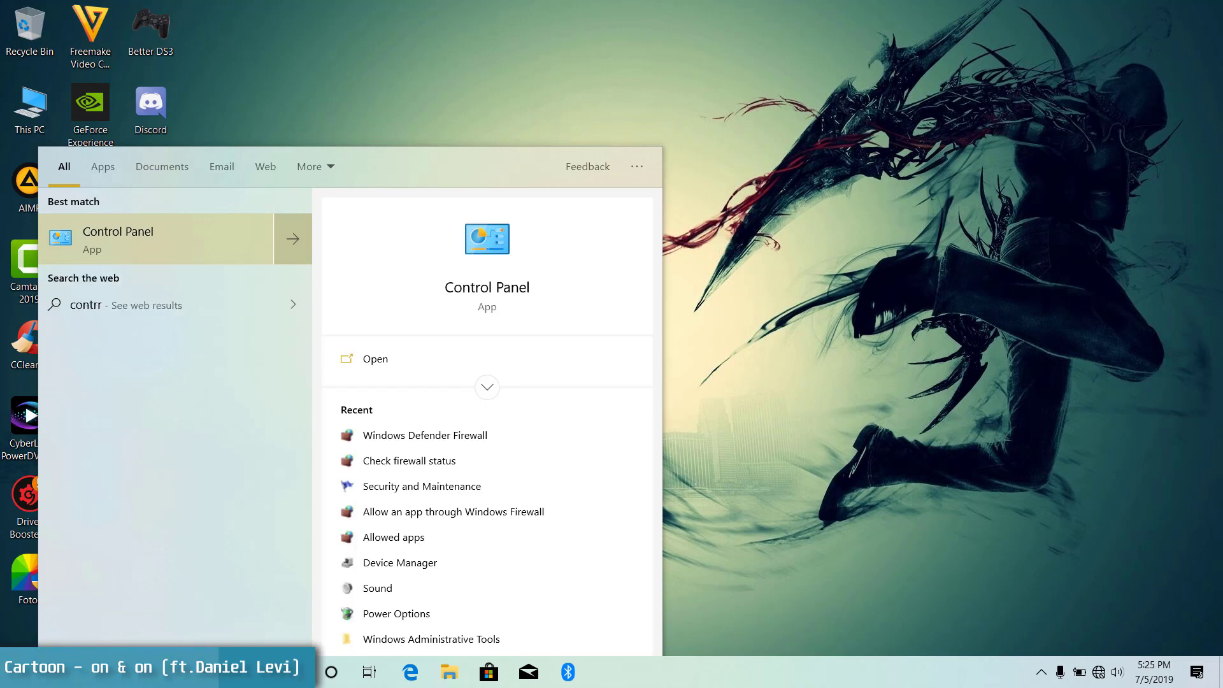
key(BackSpace)
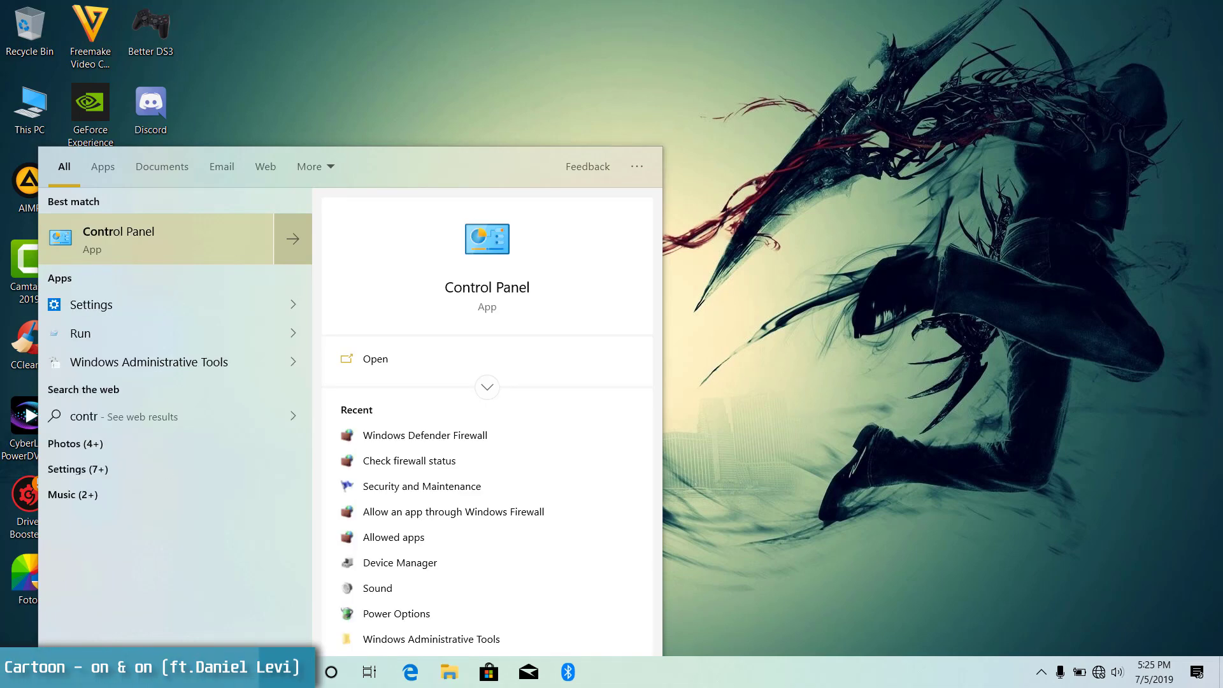
key(Return)
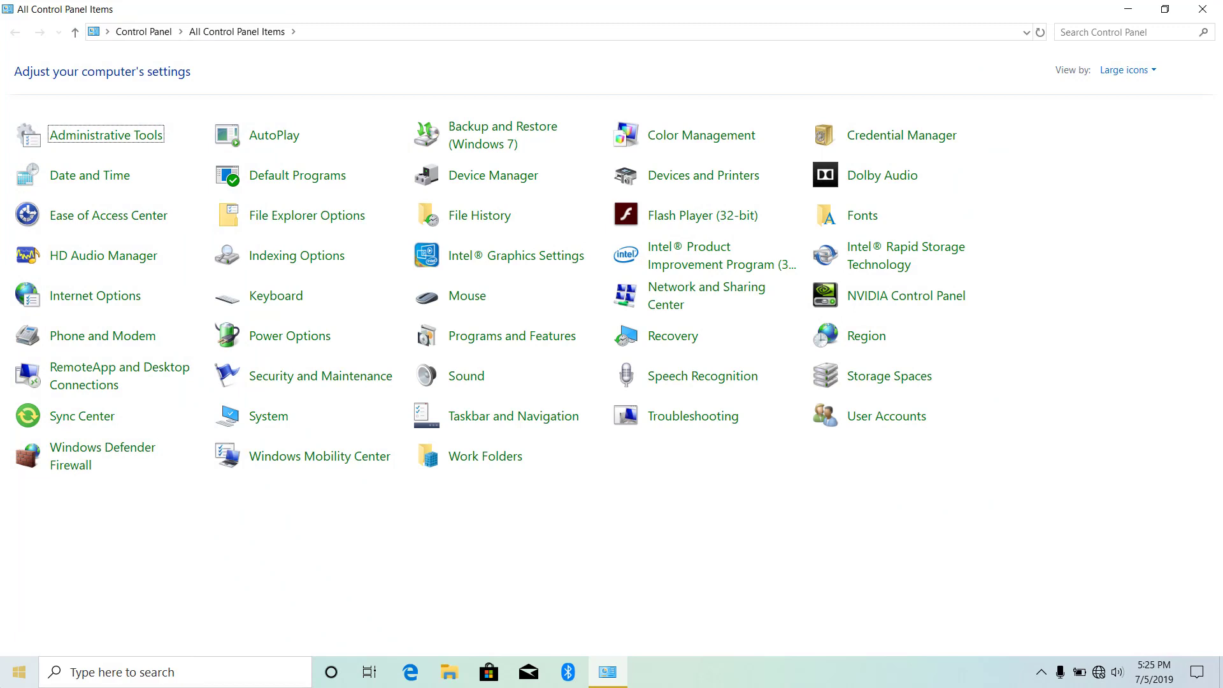
Search Control Panel for "firew", open Windows Defender Firewall and bring up its advanced settings in a maximized window.
click(1113, 34)
text(f)
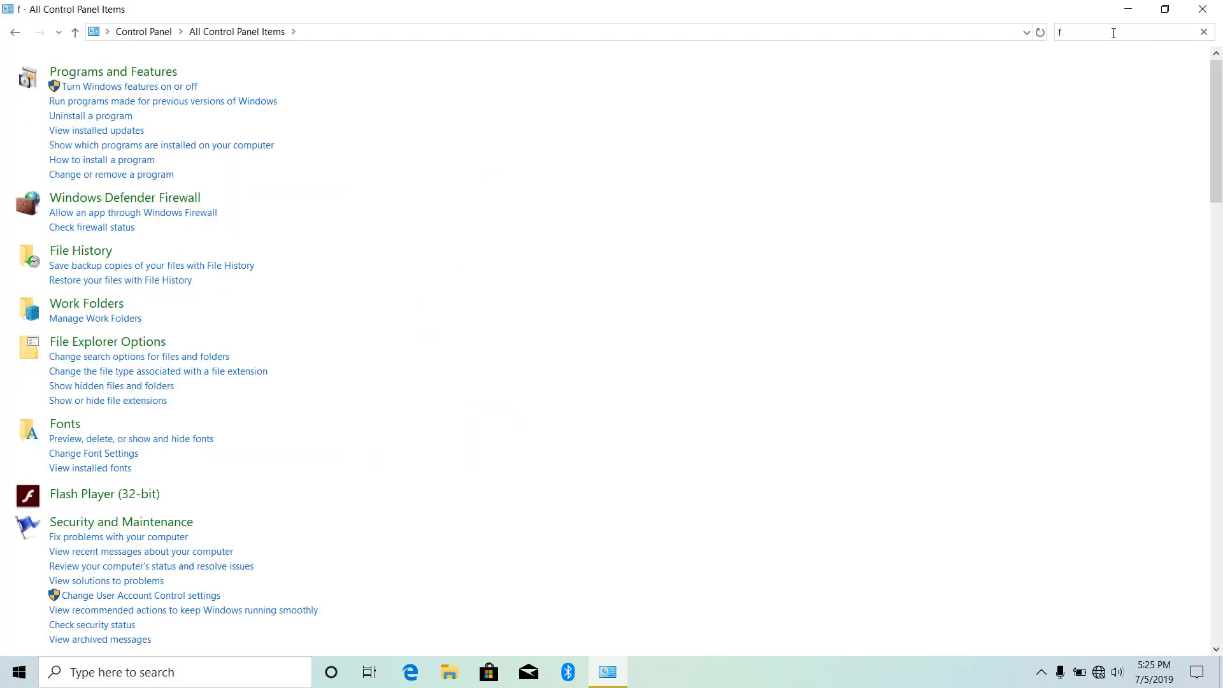
key(ctrl+a)
text(irew)
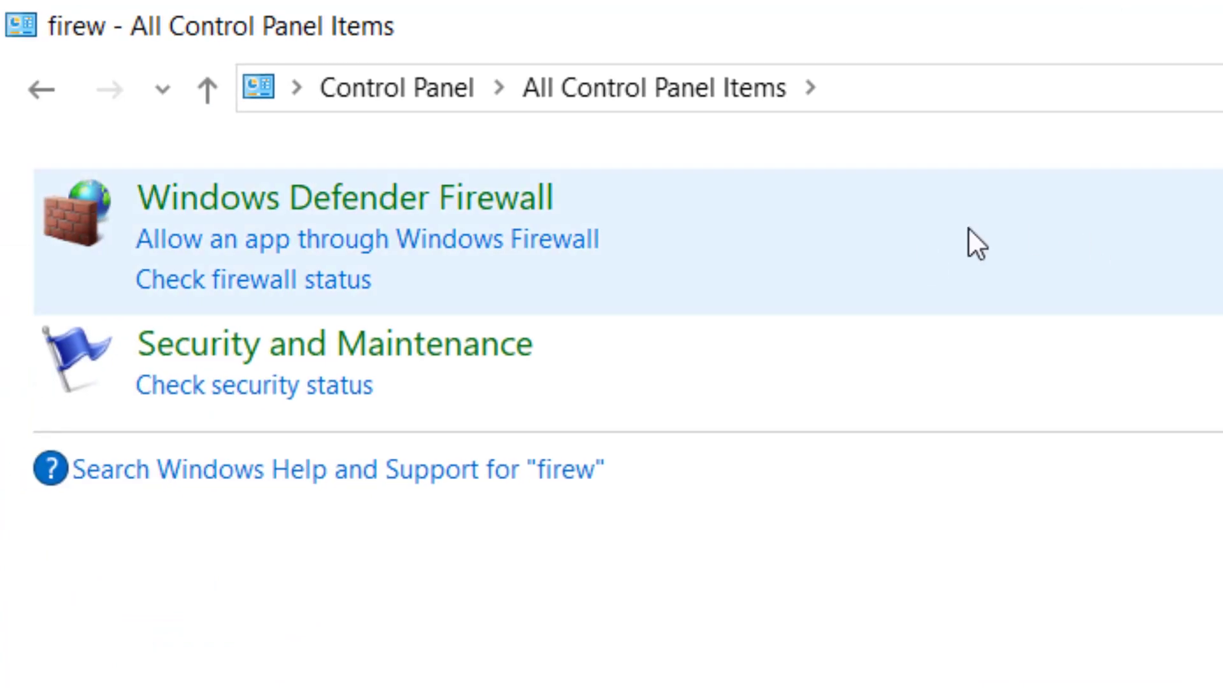
click(932, 234)
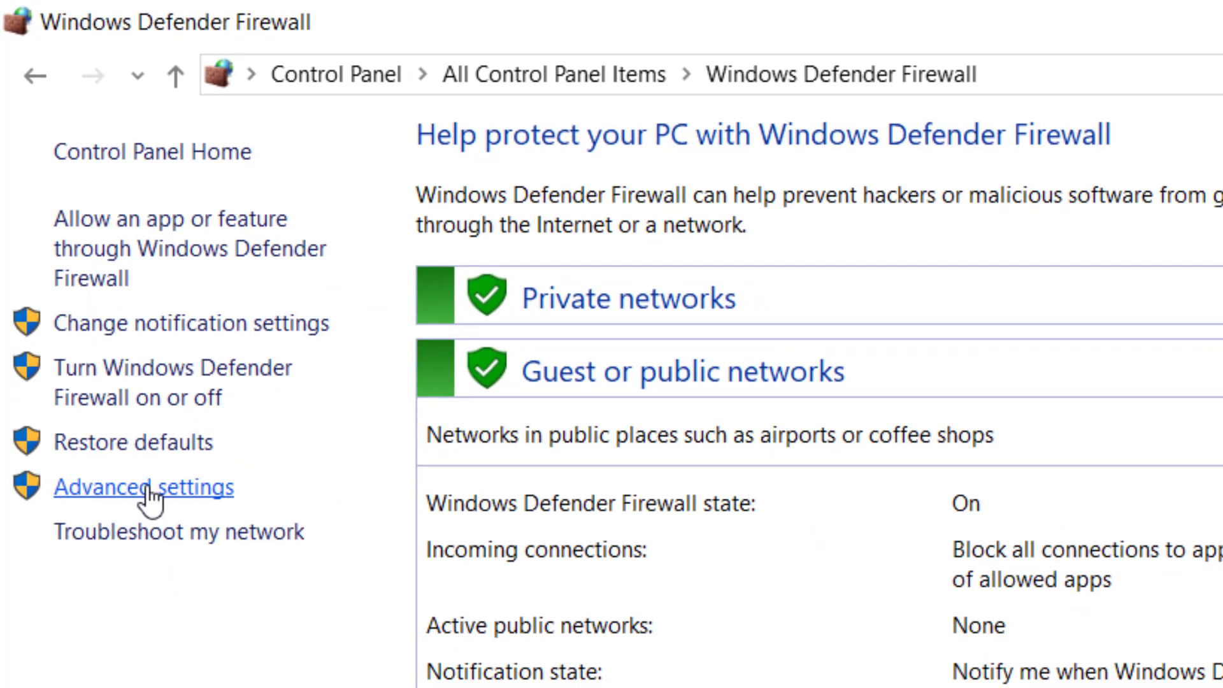
click(148, 490)
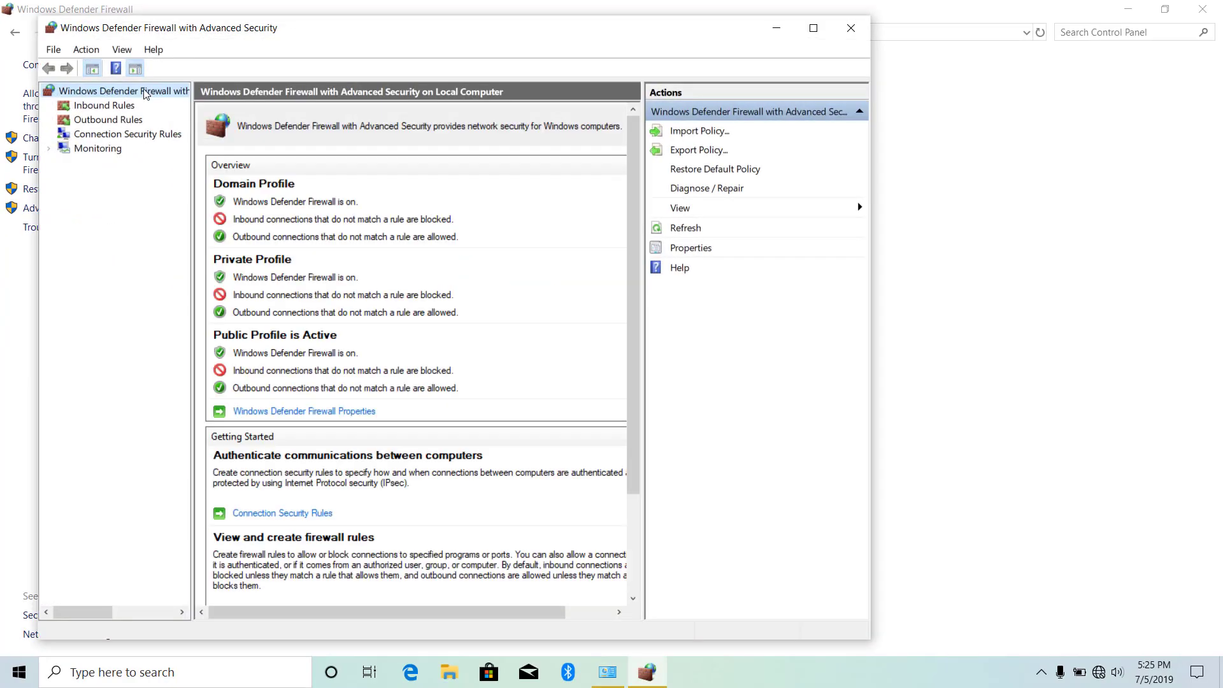
double_click(312, 28)
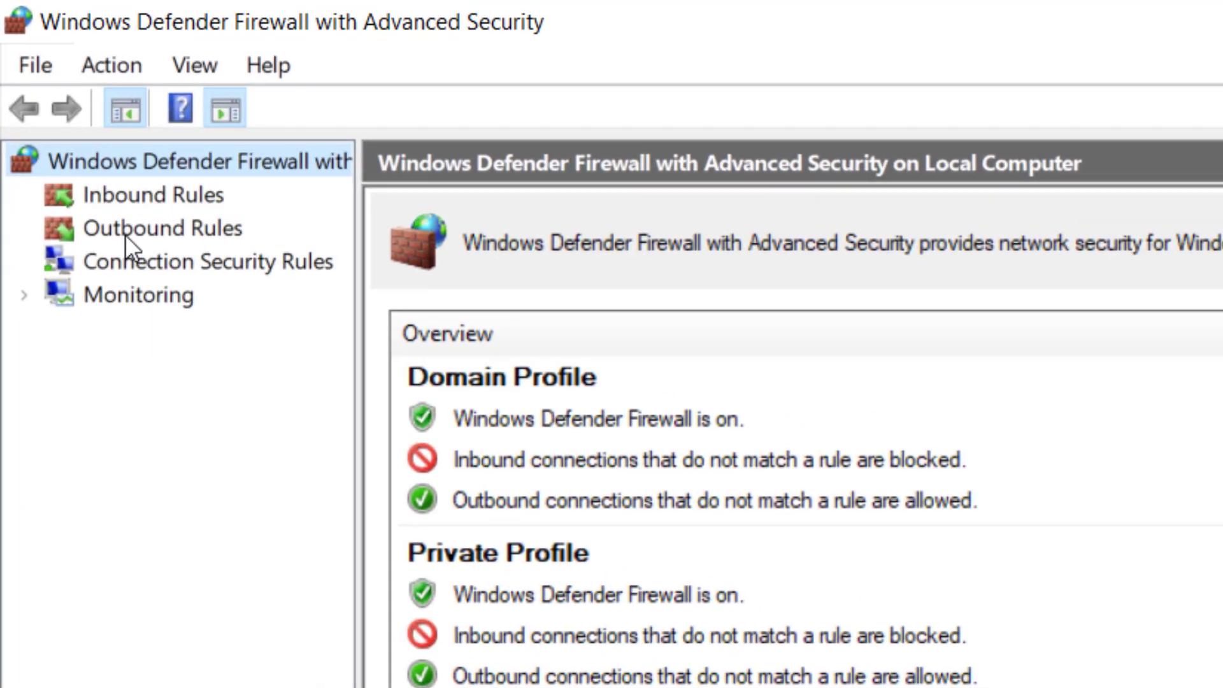
Start a new outbound rule in the advanced firewall settings and choose Program as the rule type.
click(125, 234)
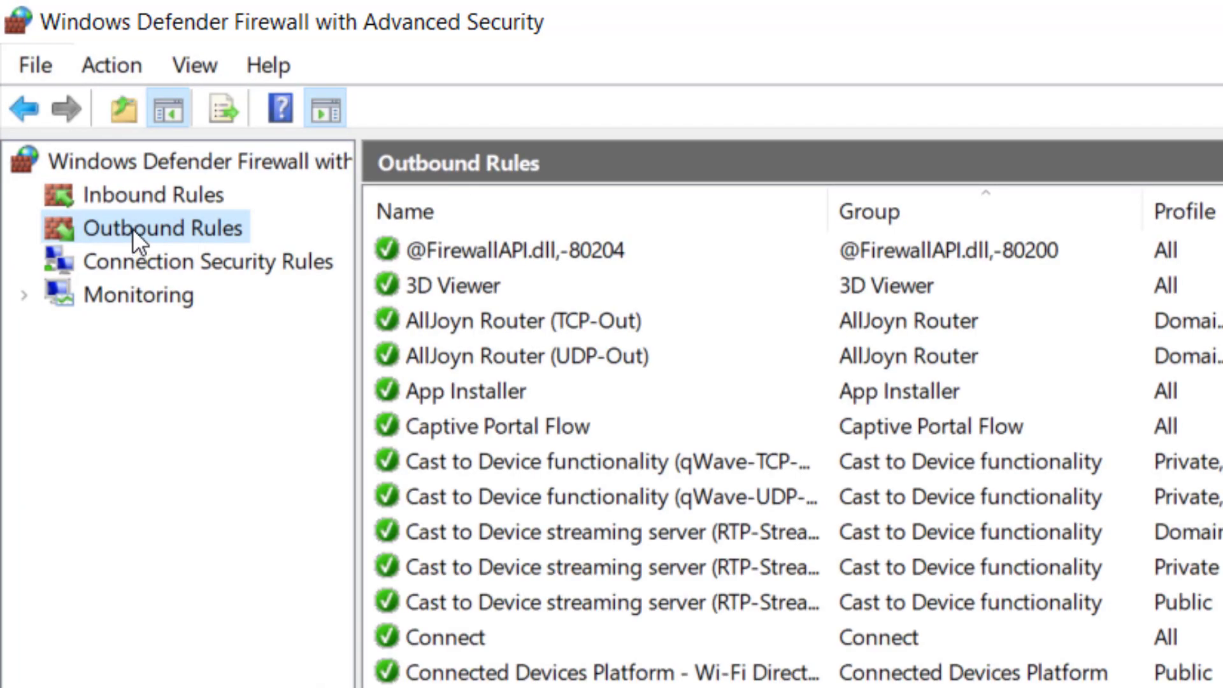
right_click(133, 237)
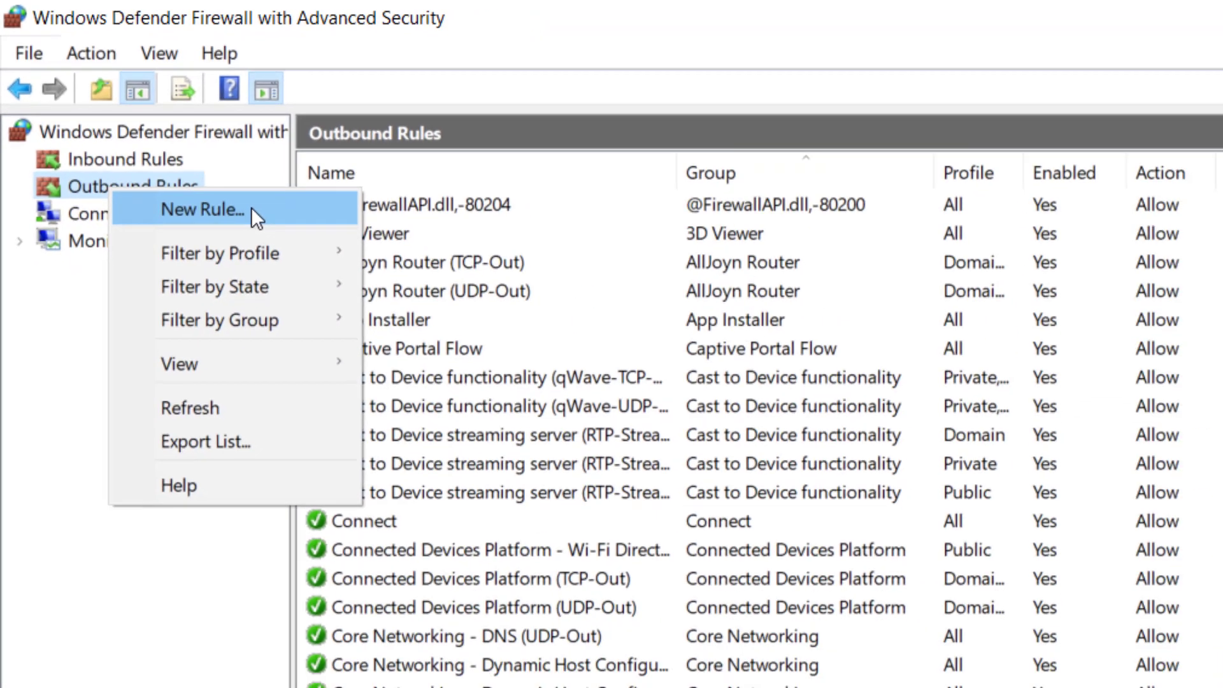
click(307, 255)
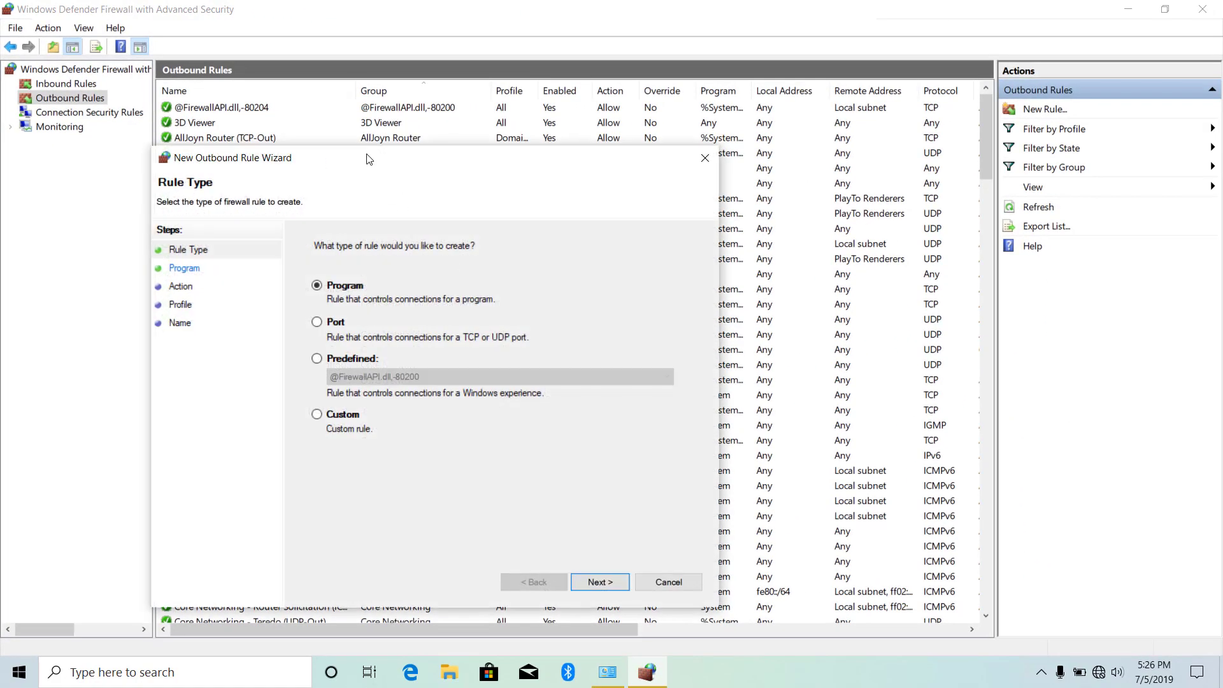
drag(365, 155, 427, 121)
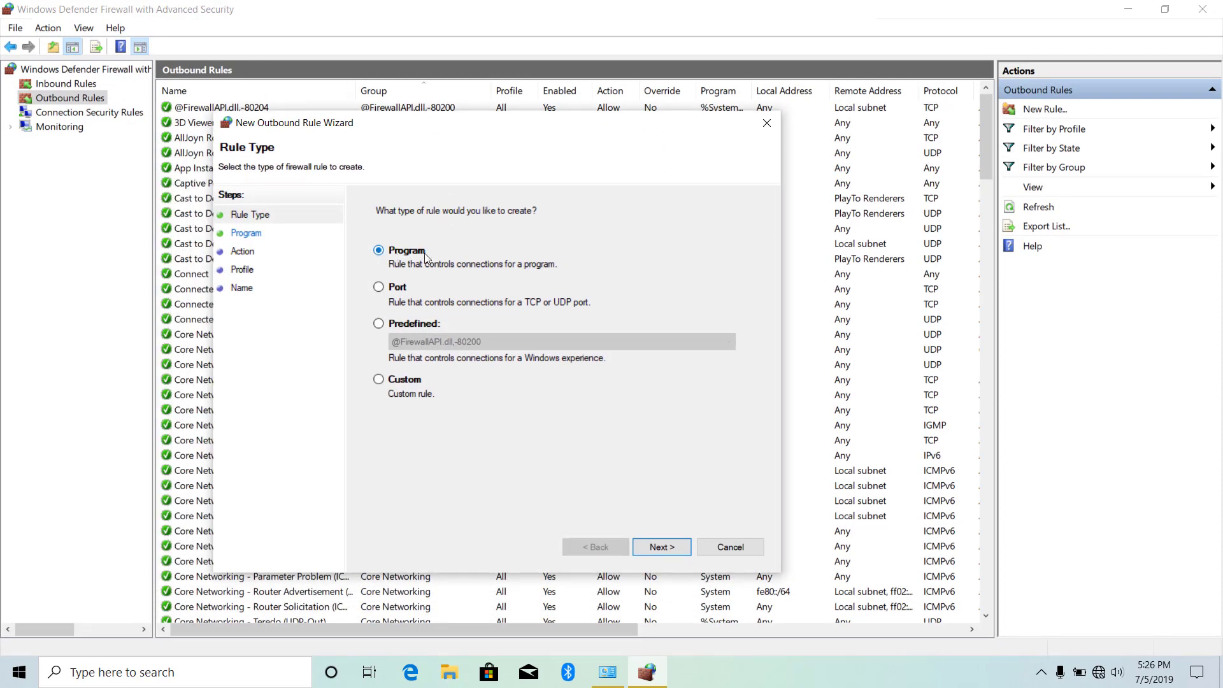
click(670, 546)
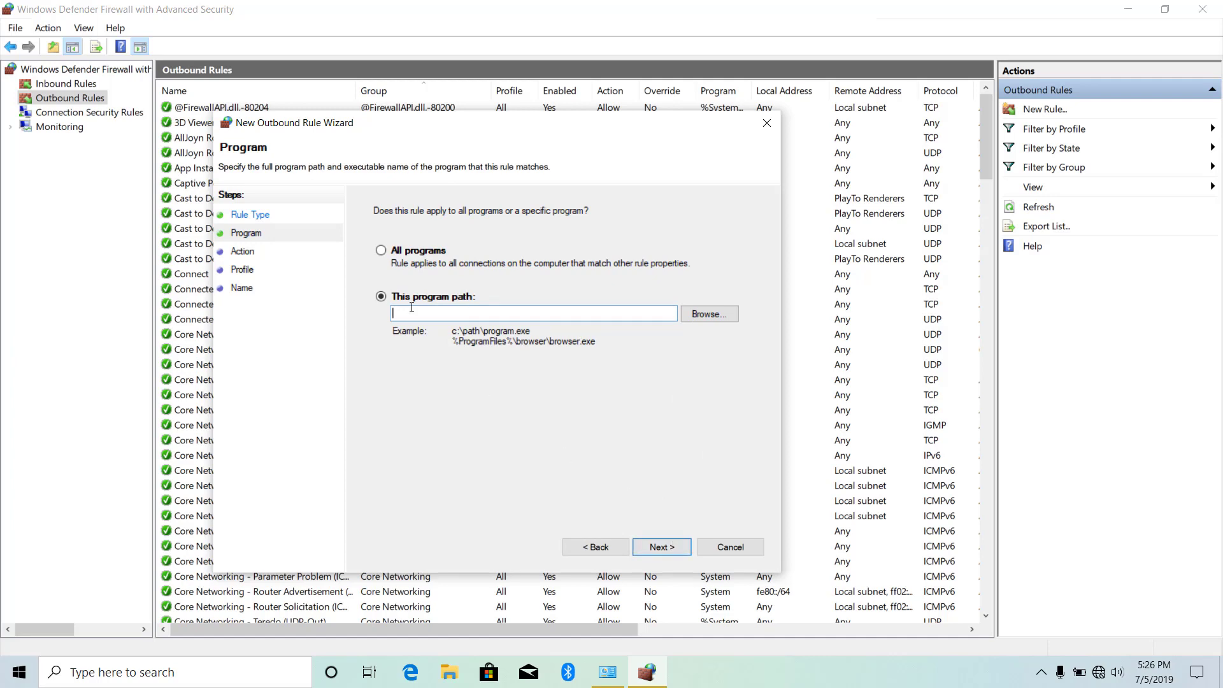
Browse for the rule's program path and go to Program Files (x86)\Malwarebytes\Anti-Malware on drive C.
click(708, 319)
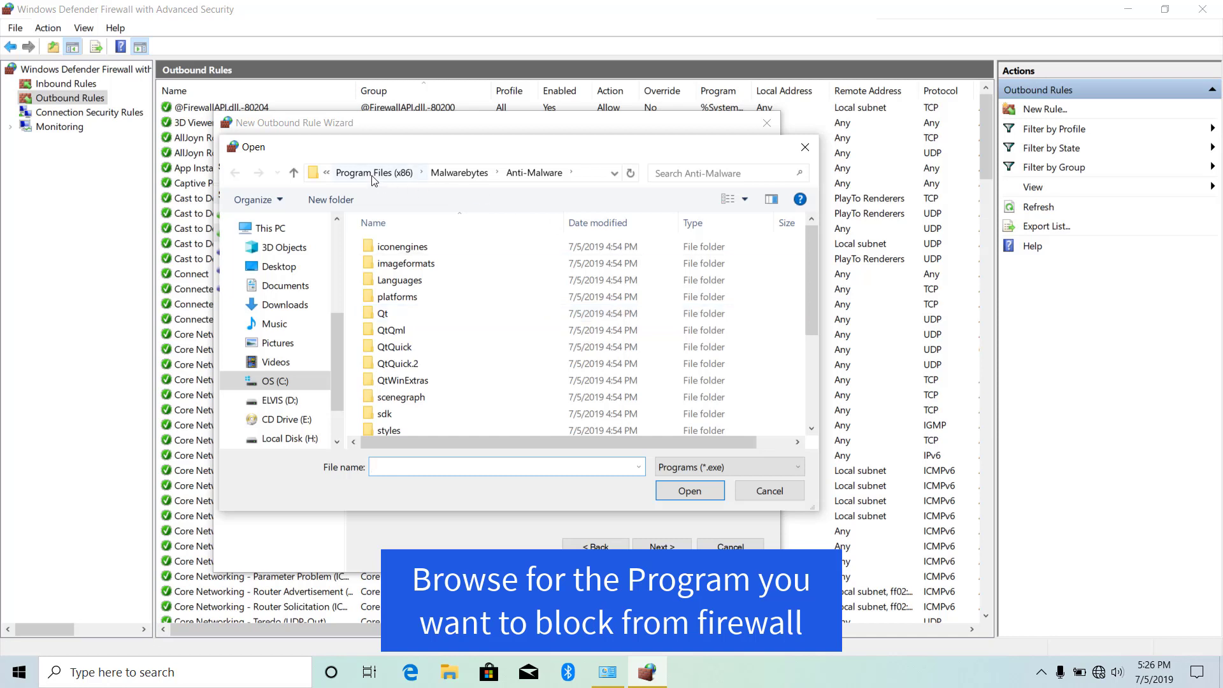
click(286, 380)
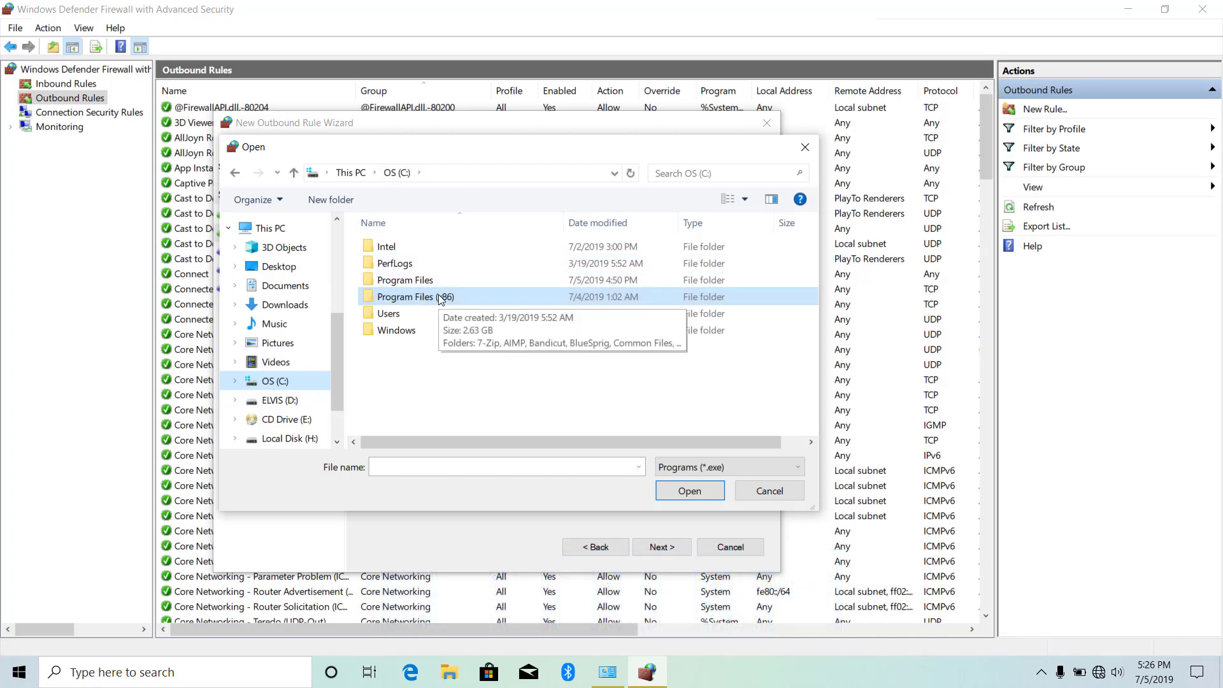
click(292, 266)
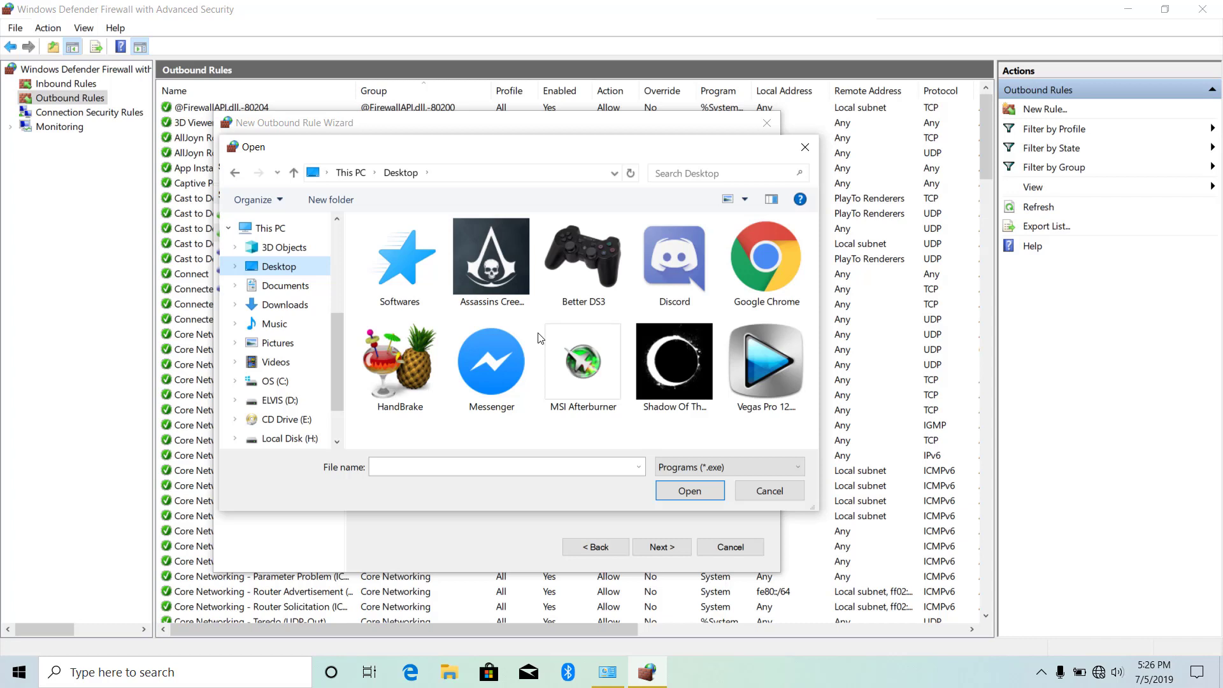
click(301, 384)
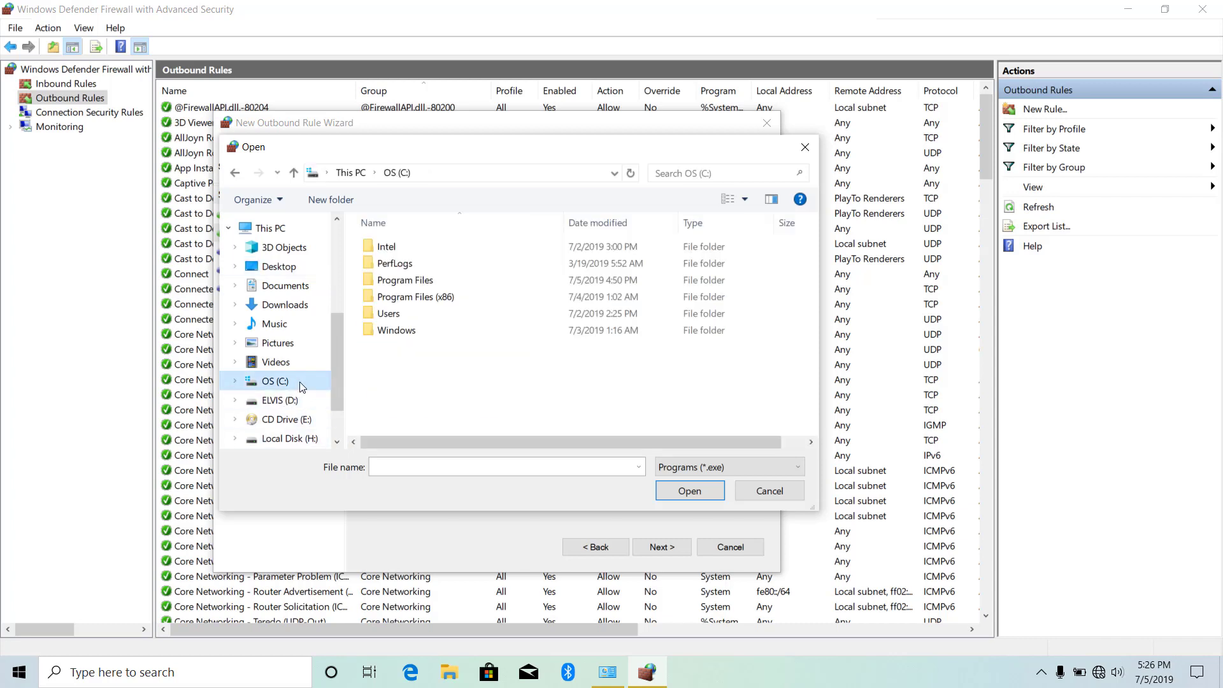
double_click(478, 297)
scroll(480, 299, down, 2)
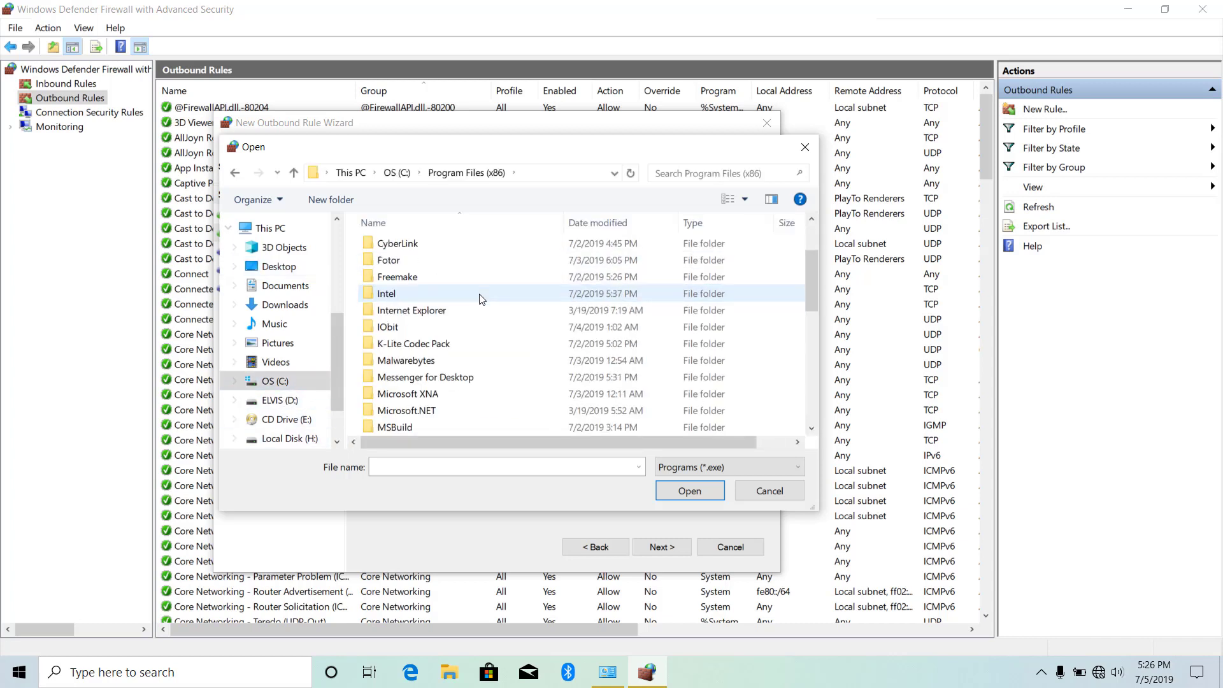
scroll(481, 299, down, 1)
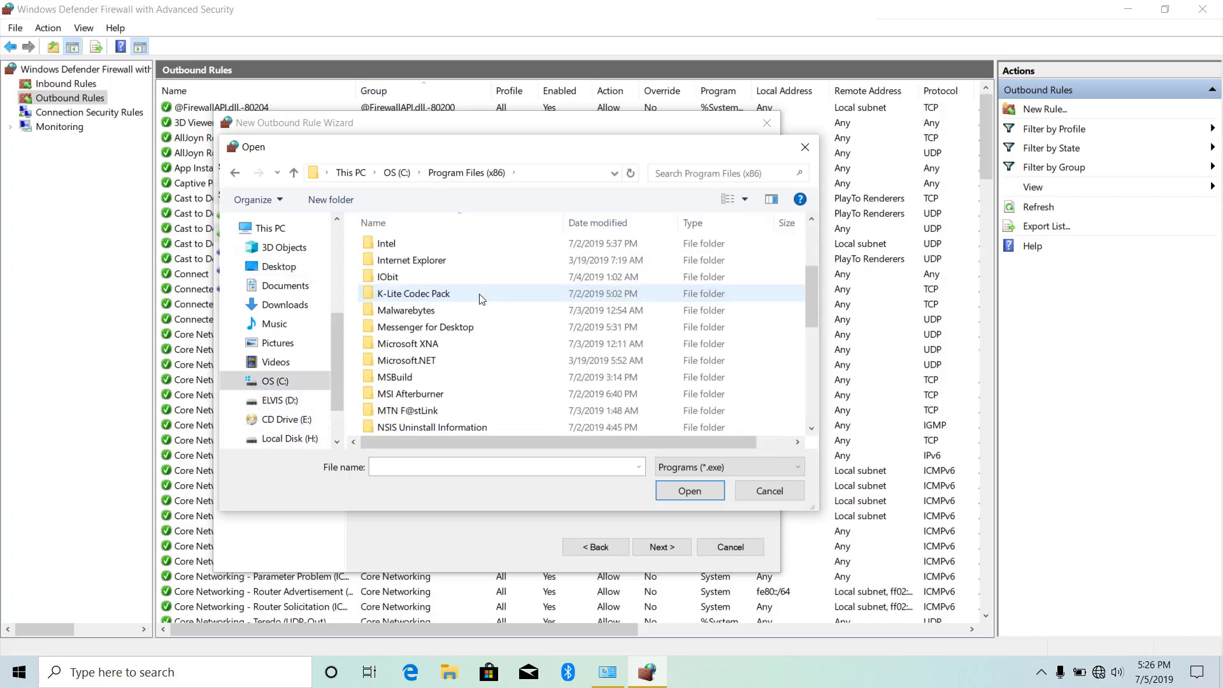
click(405, 310)
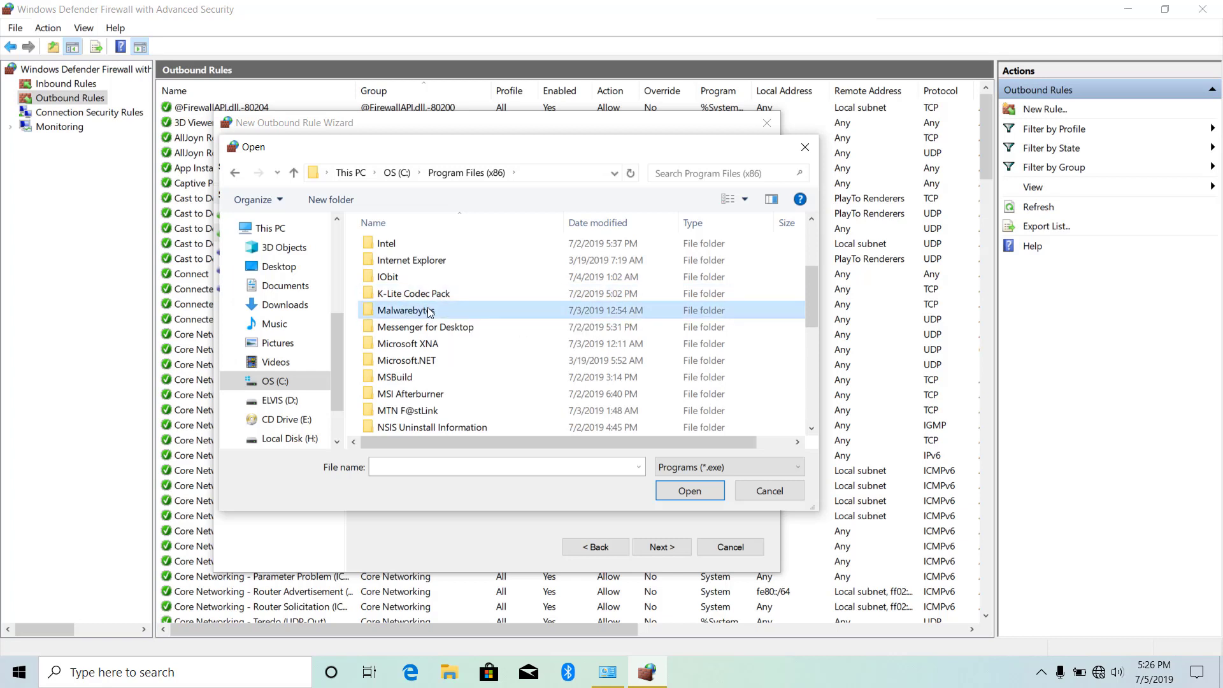
double_click(430, 310)
double_click(408, 249)
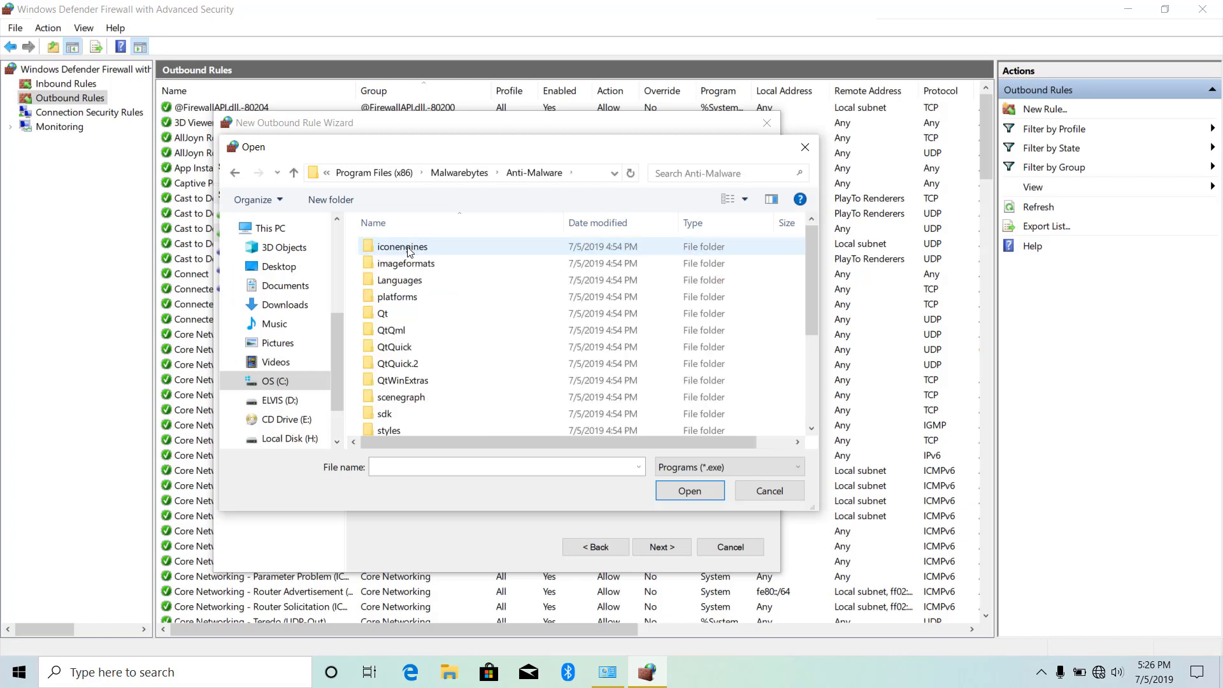
Choose the mbam application as the program for the rule and continue to the rule's action.
scroll(417, 297, down, 3)
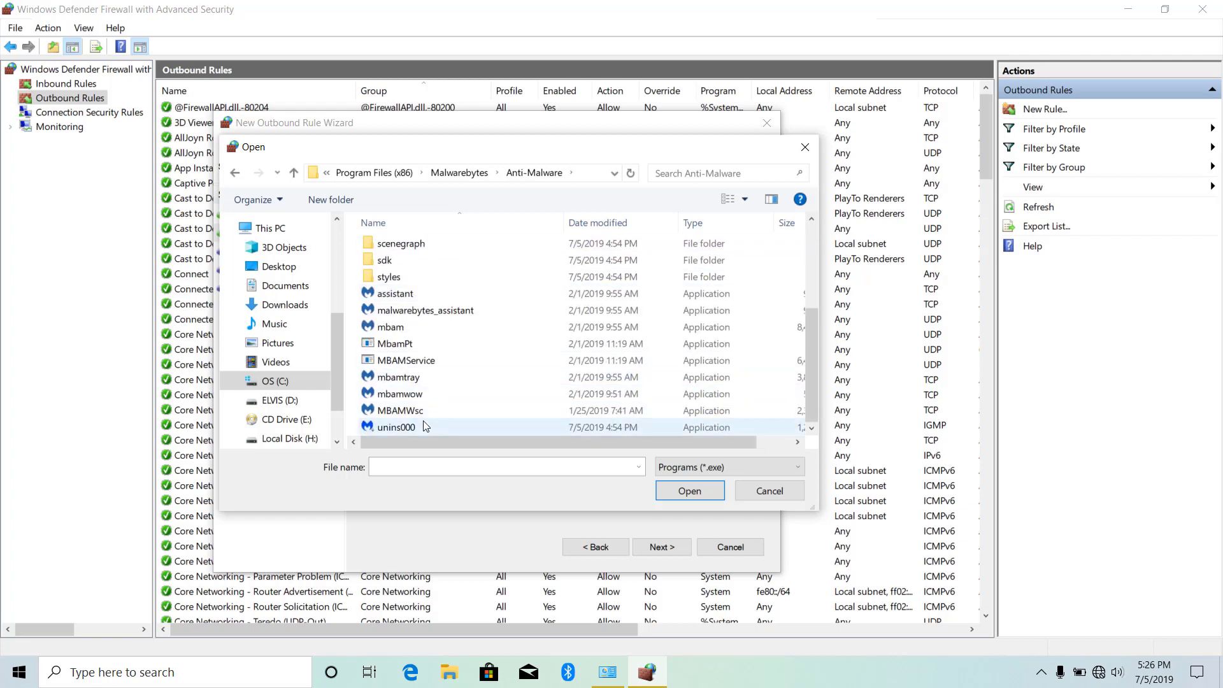
click(409, 329)
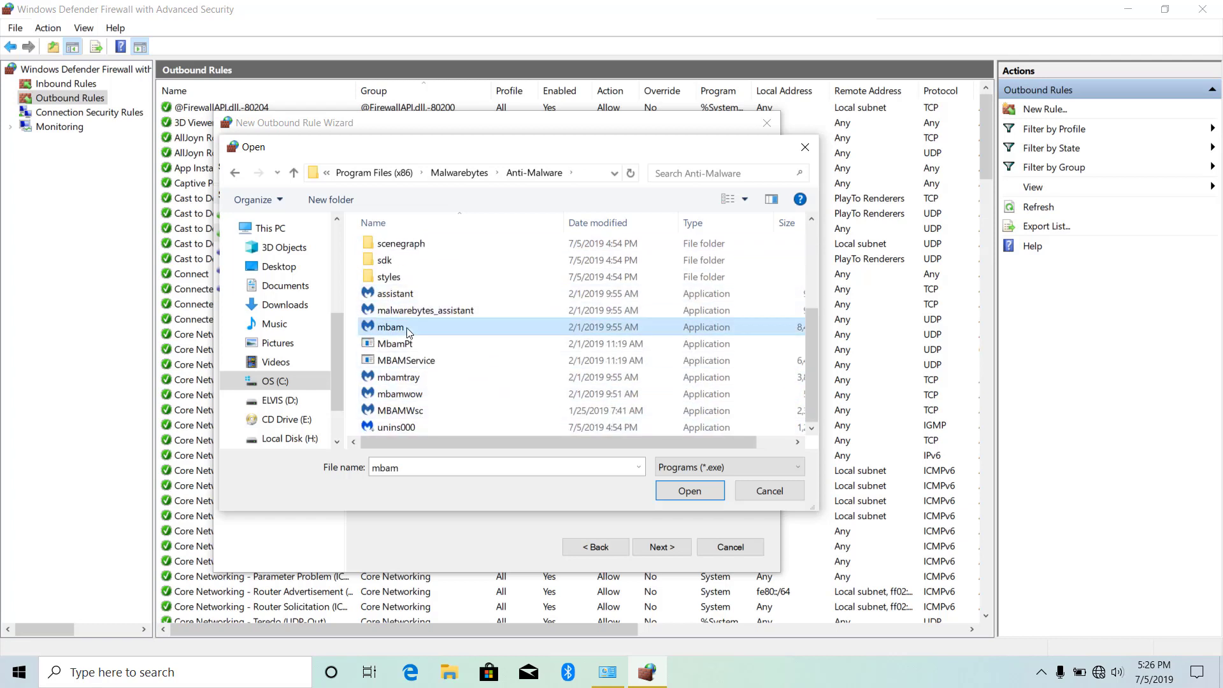
double_click(436, 326)
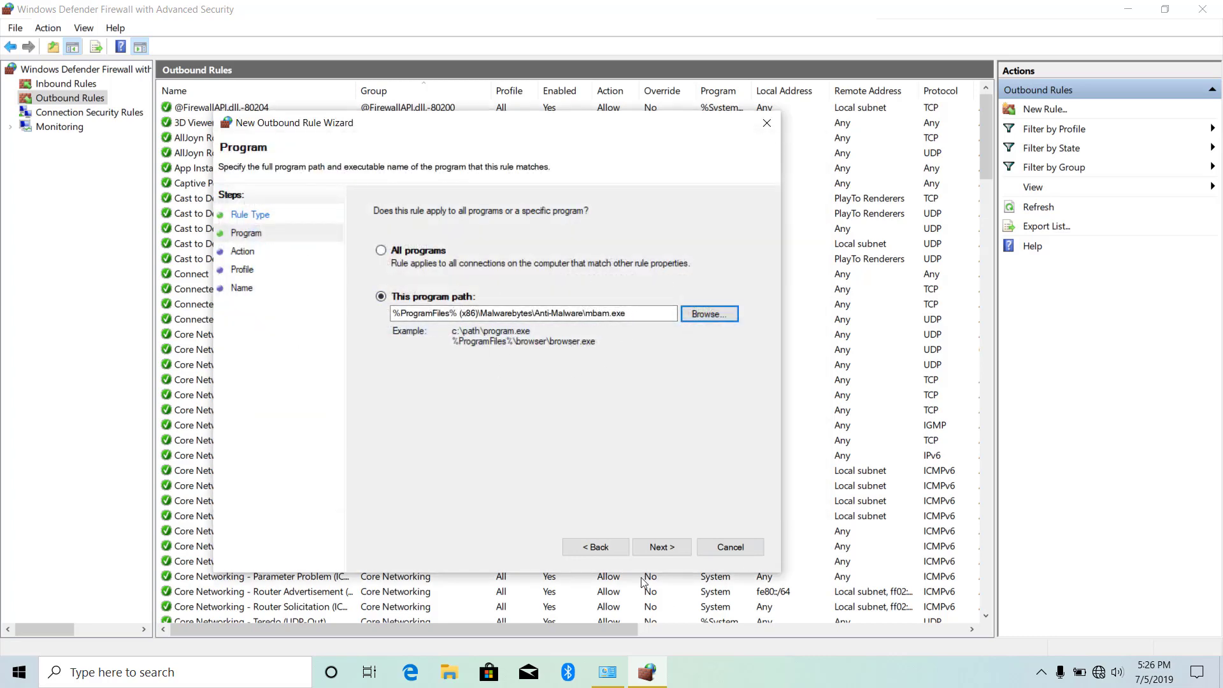
click(661, 548)
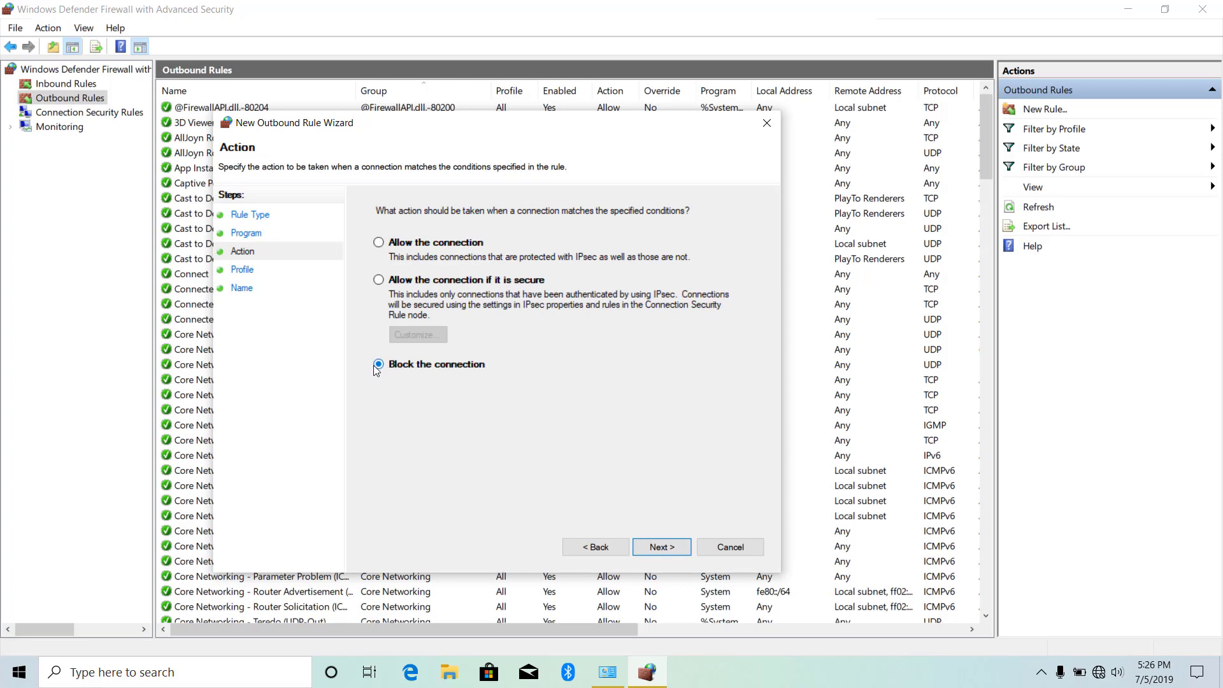
Set the rule's action to Block the connection and keep the Domain, Private and Public profiles enabled.
click(388, 250)
click(388, 284)
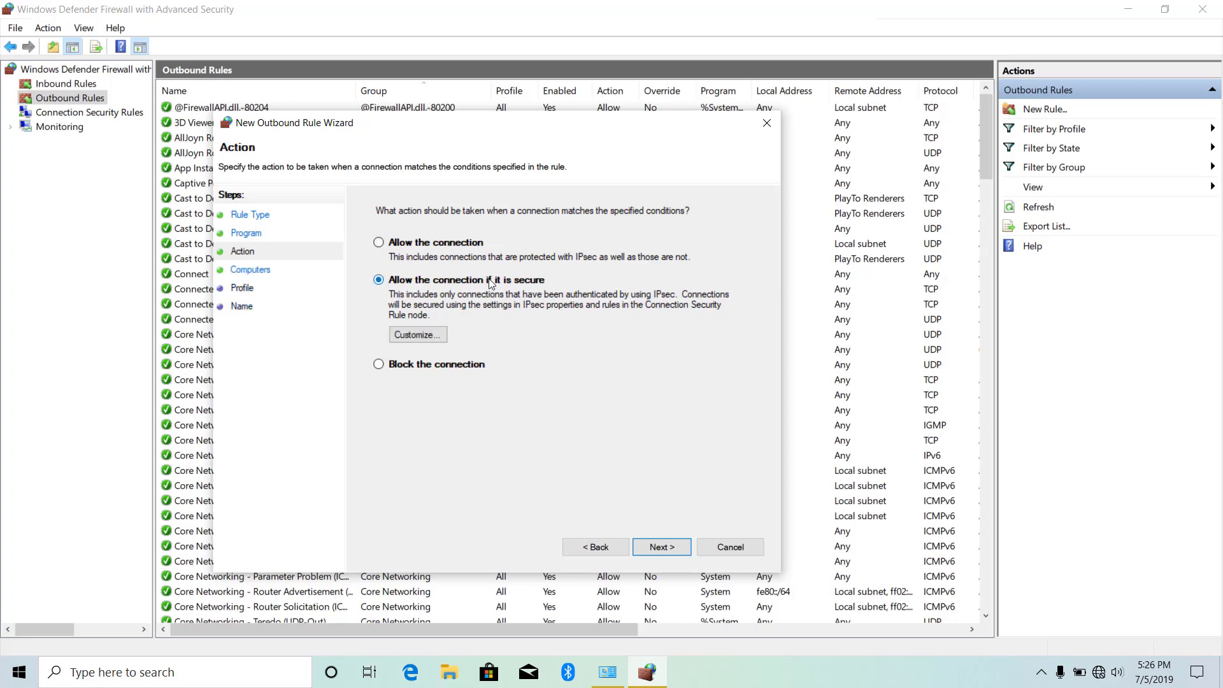
click(391, 364)
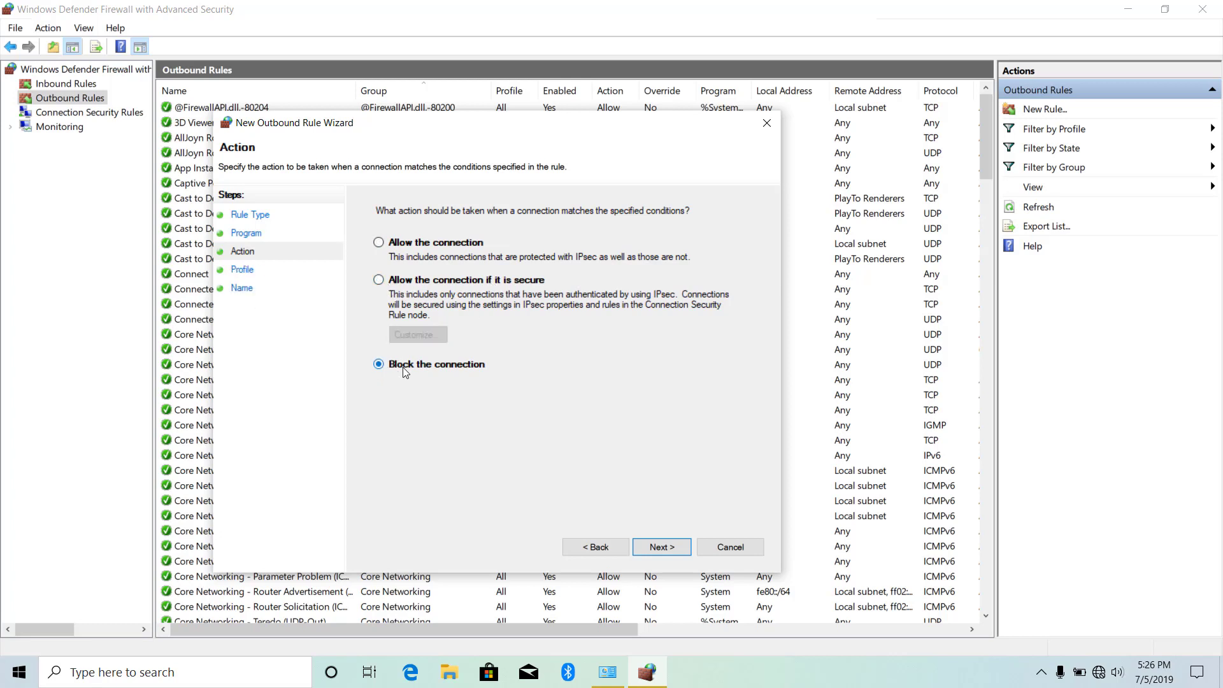
click(662, 546)
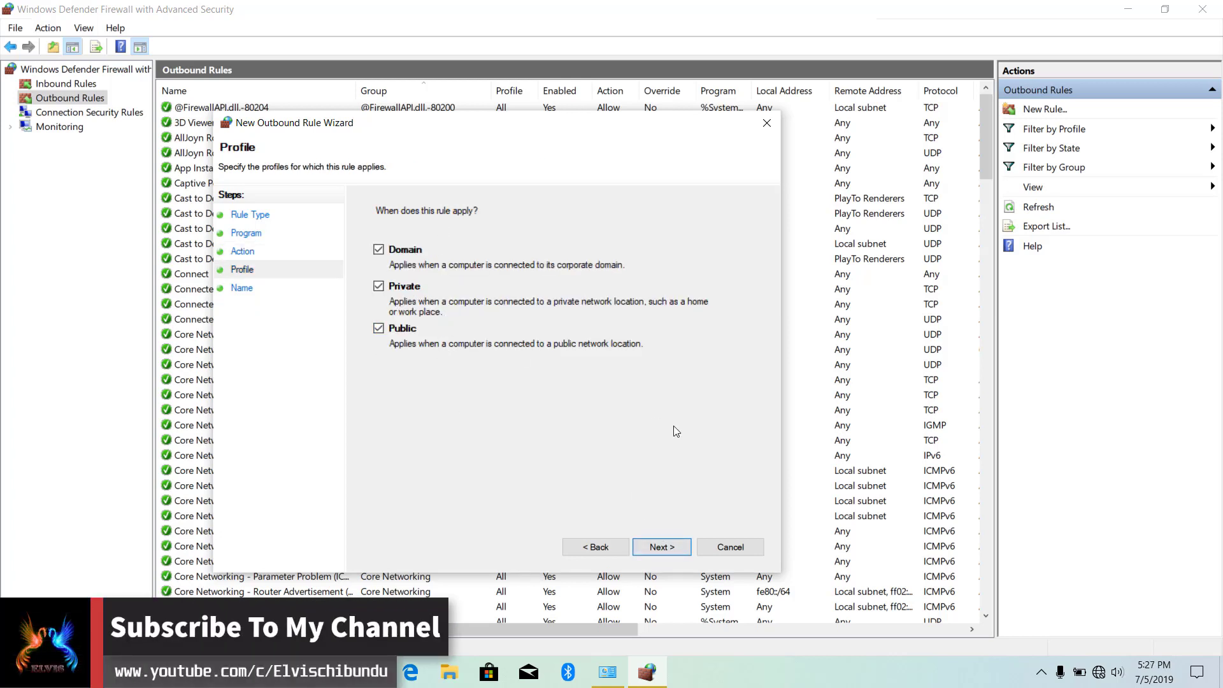
click(662, 547)
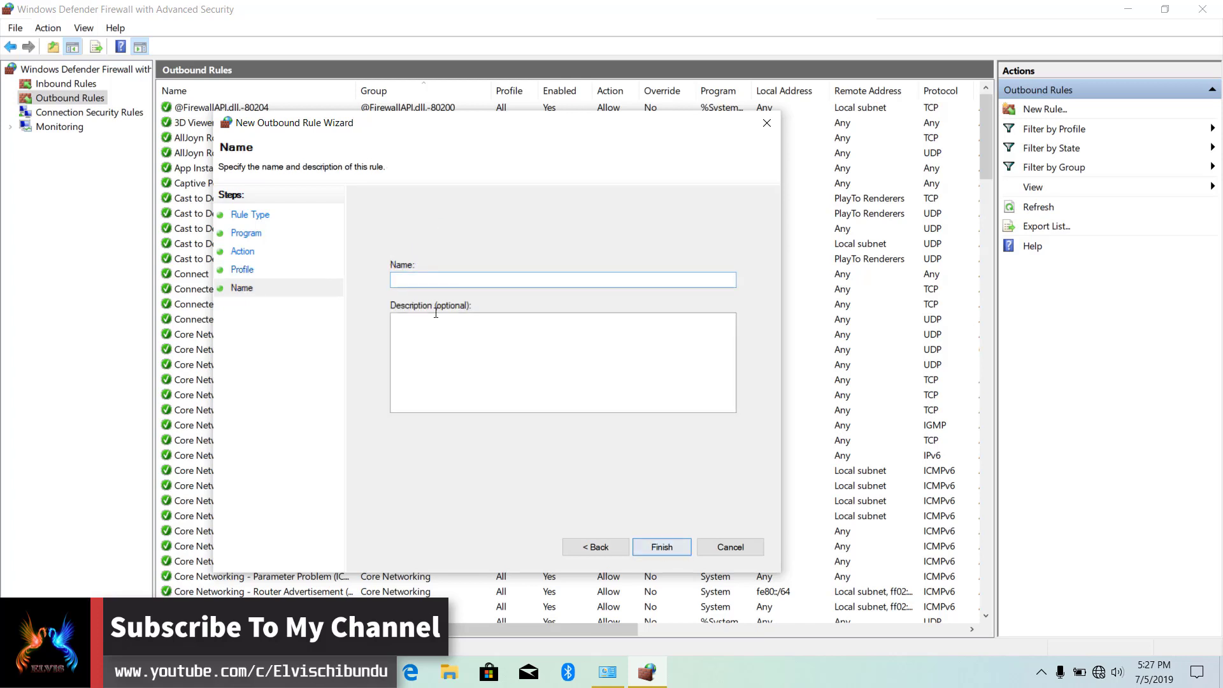
Name the rule "Malwarebytes", describe it as "No internet for you :" and finish creating it.
click(410, 280)
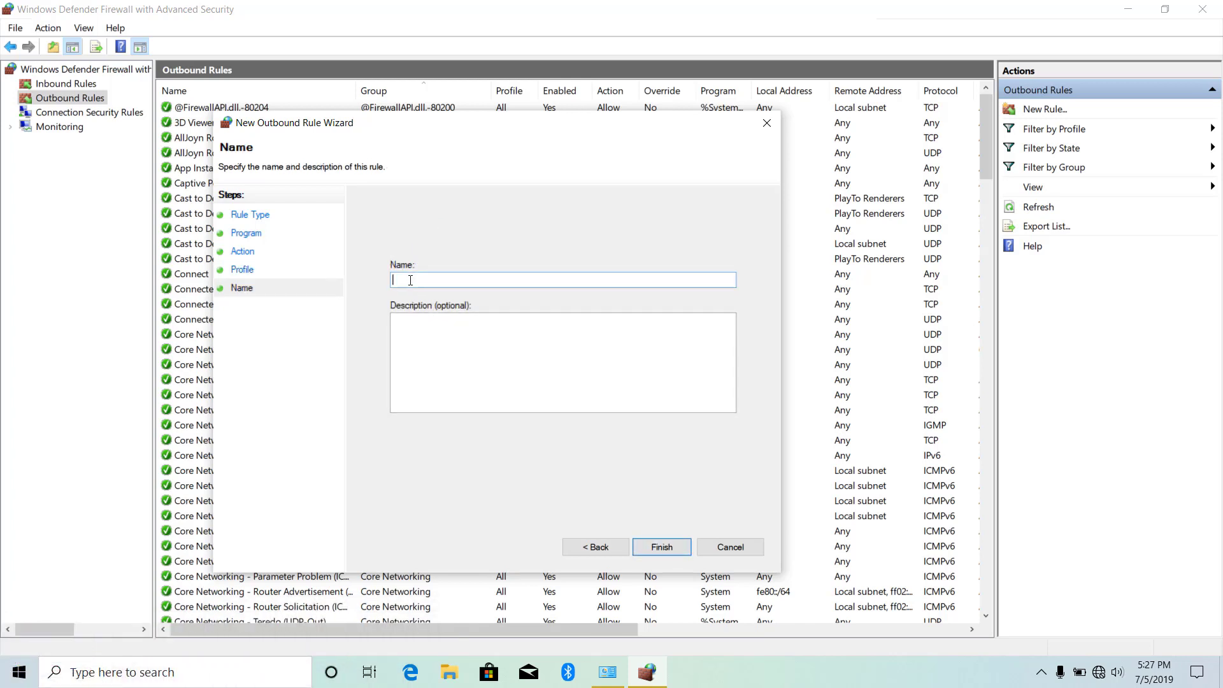
text(Malwarebytes)
click(461, 368)
key(Caps_Lock)
text(N)
key(Caps_Lock)
text(o in)
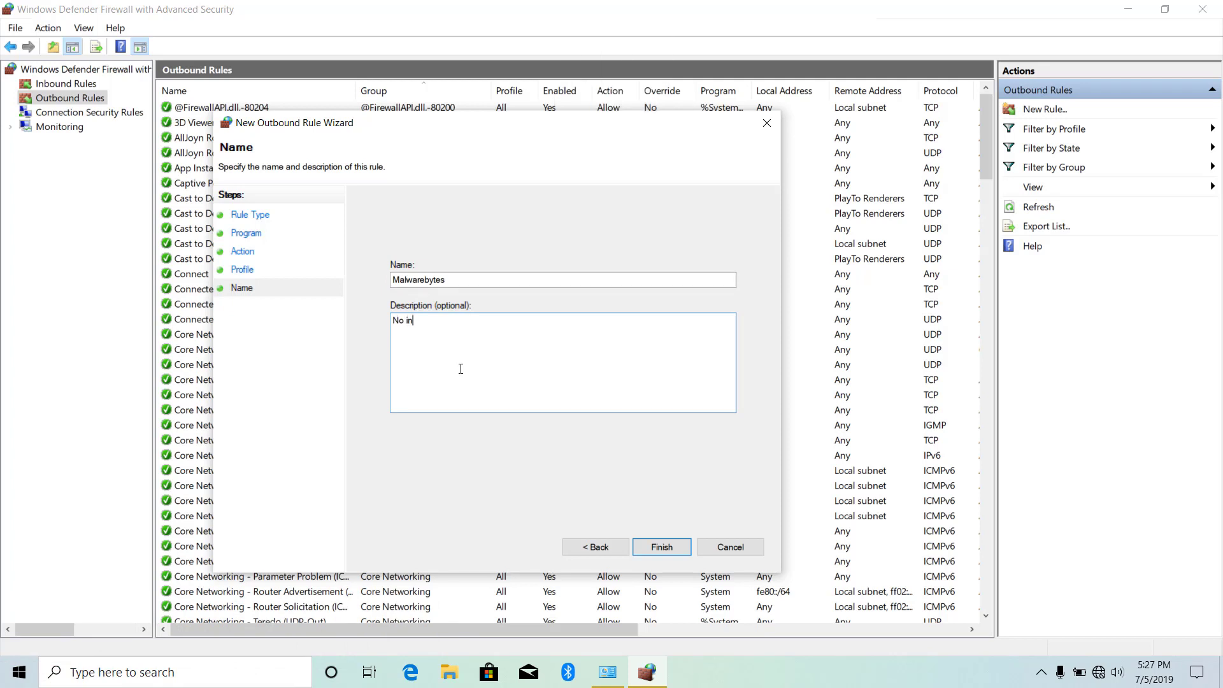
text(ternet for you :)
click(661, 547)
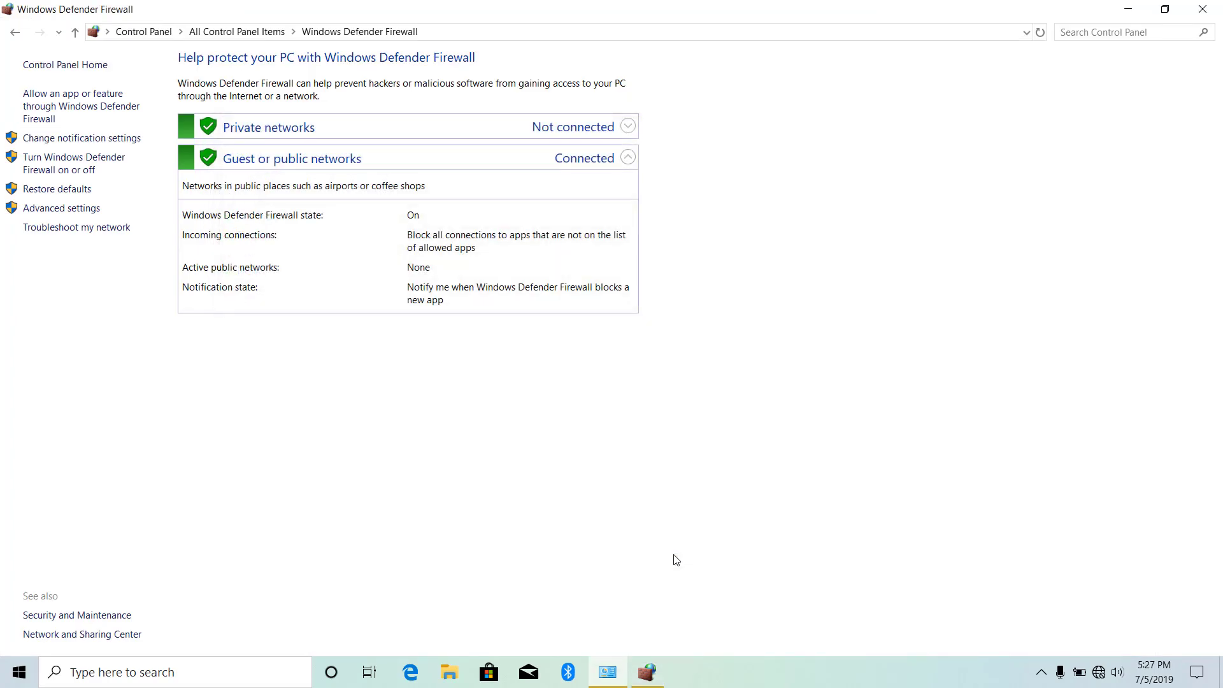
Return to the advanced firewall window and select the Malwarebytes rule among the outbound rules to check it.
click(648, 674)
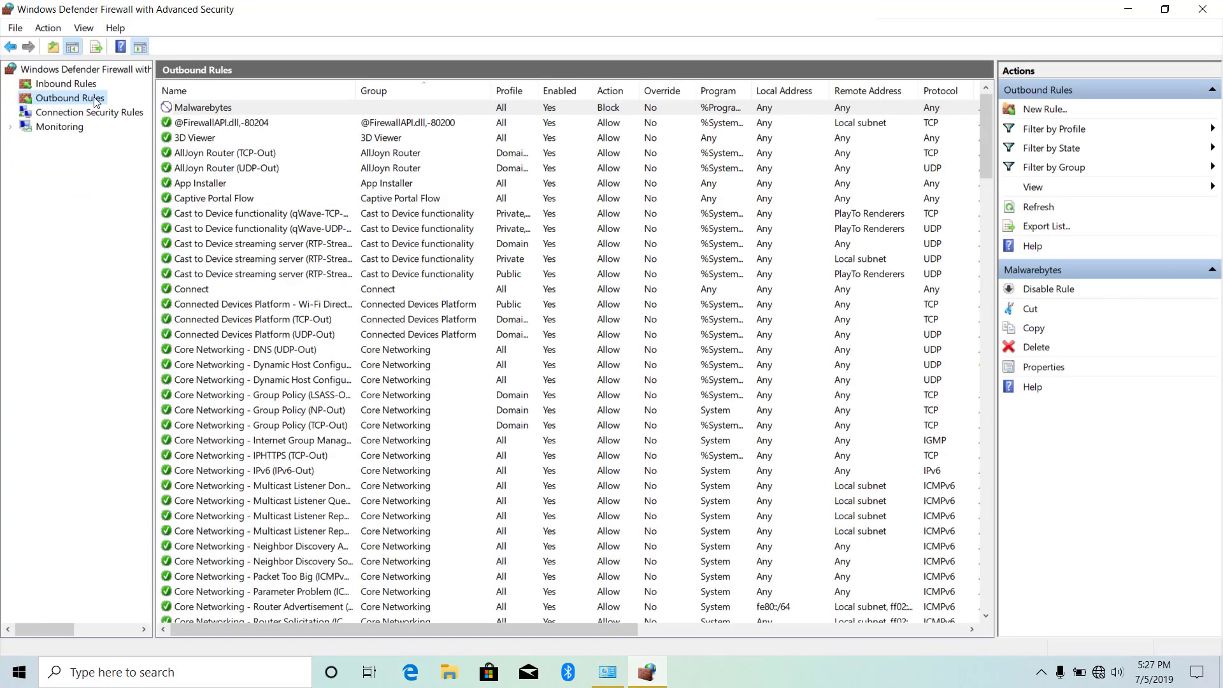
click(236, 110)
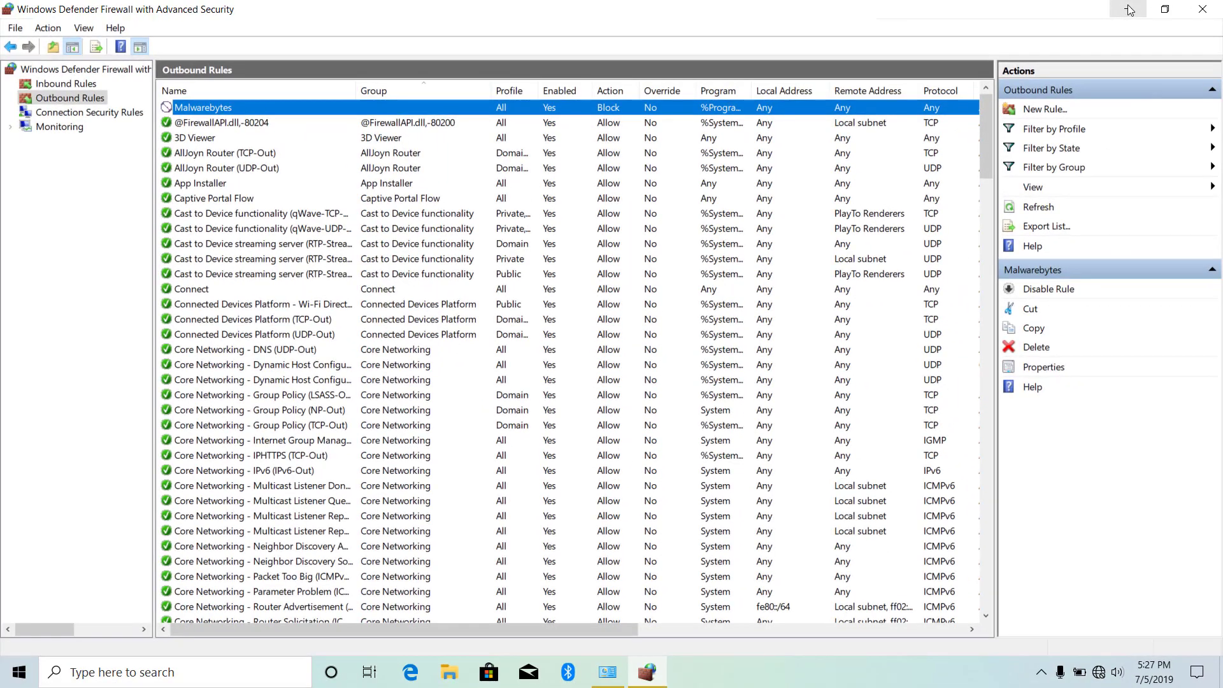
Minimize the firewall windows, turn Wi-Fi on and connect to the open Infinix HOT 4 Lite network.
click(1126, 8)
click(1129, 9)
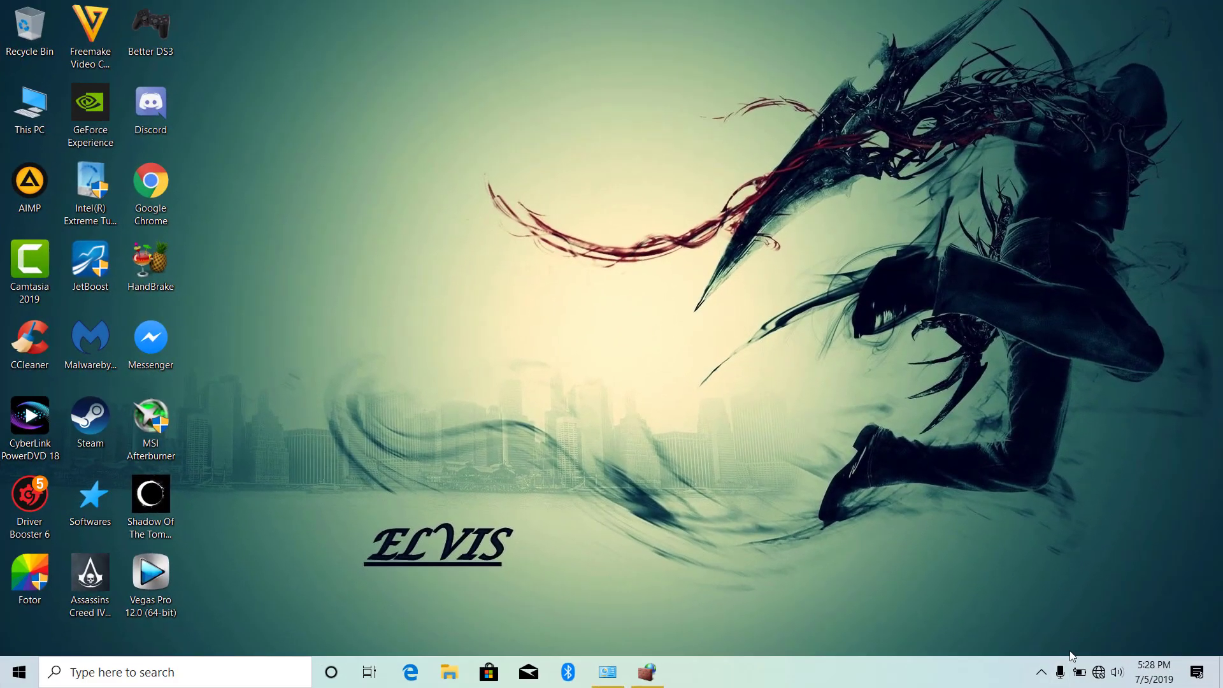
click(1097, 670)
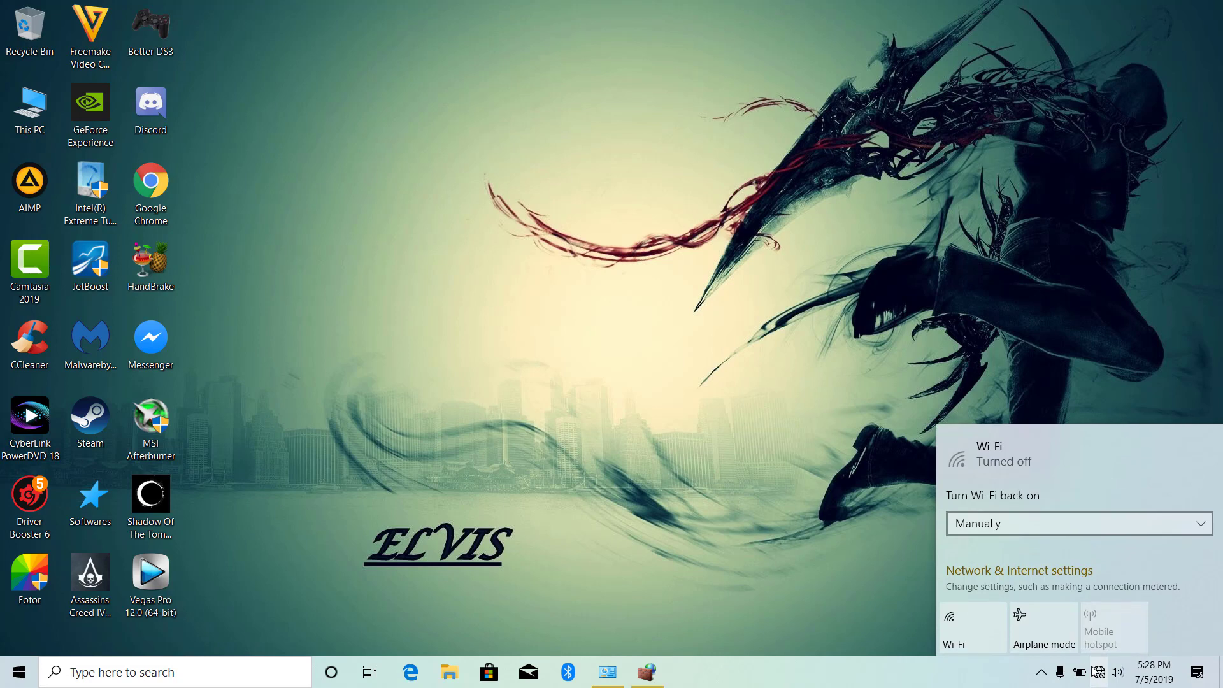
click(969, 625)
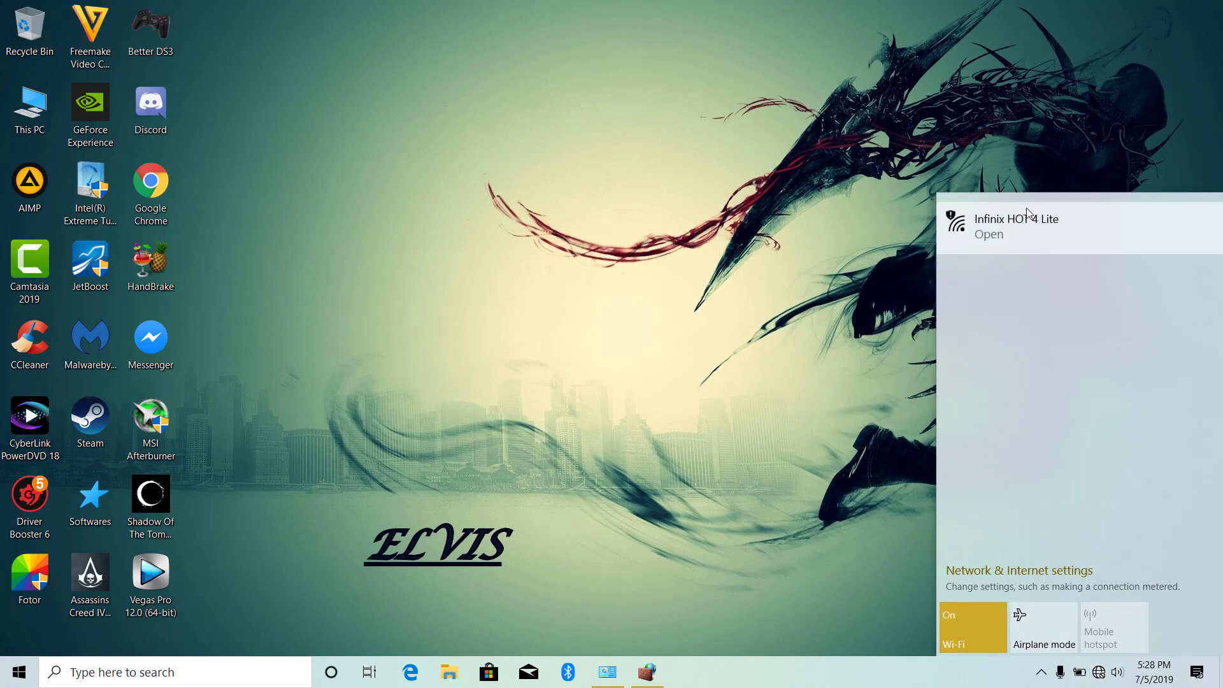
click(1045, 214)
click(1142, 329)
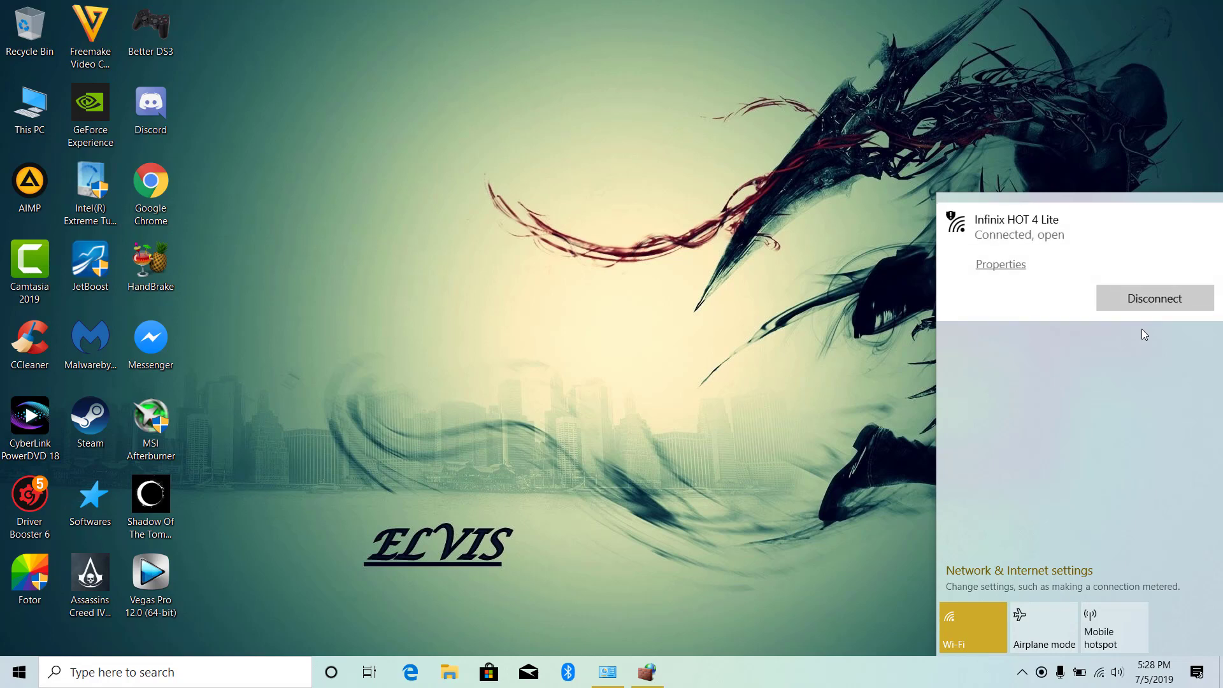
click(813, 209)
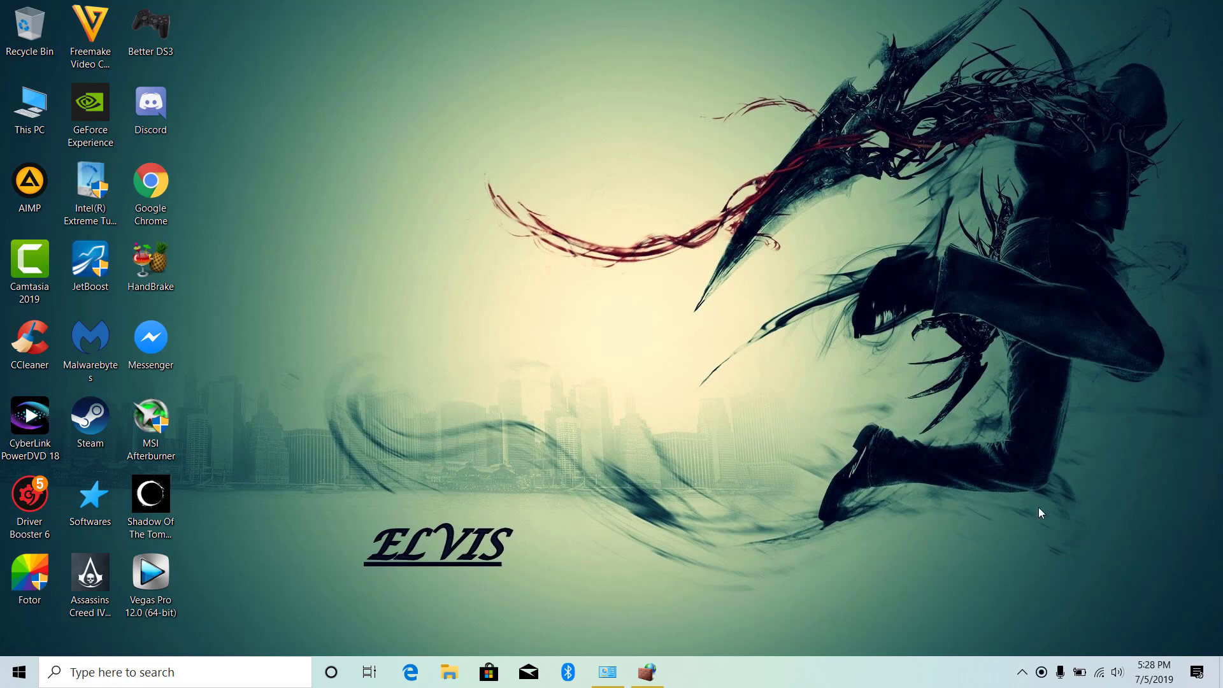
Check the Wi-Fi connection status and dismiss Malwarebytes' Network Connection dialog.
mouse_move(1102, 677)
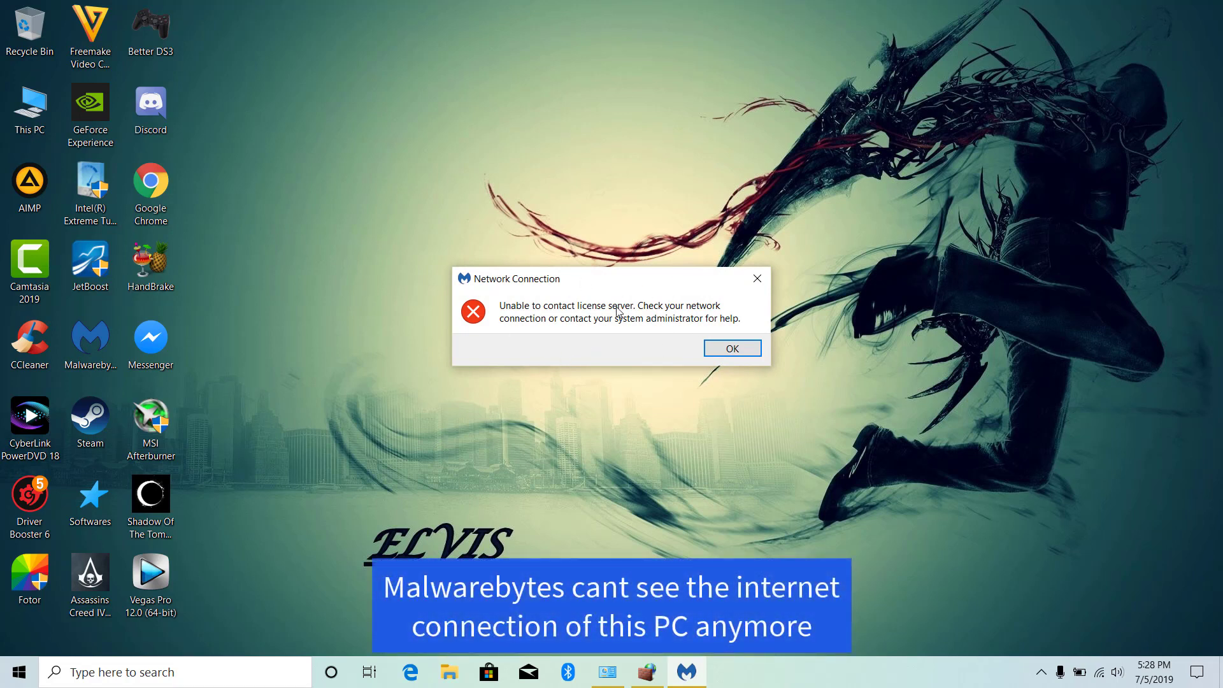
click(741, 344)
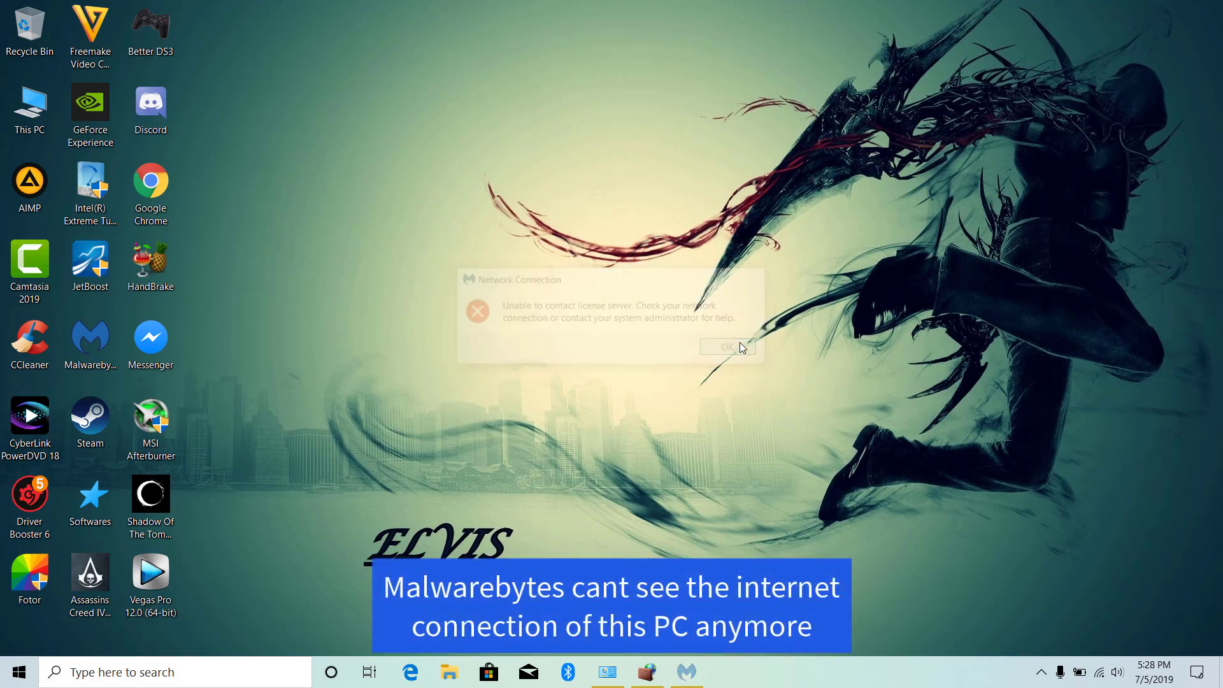